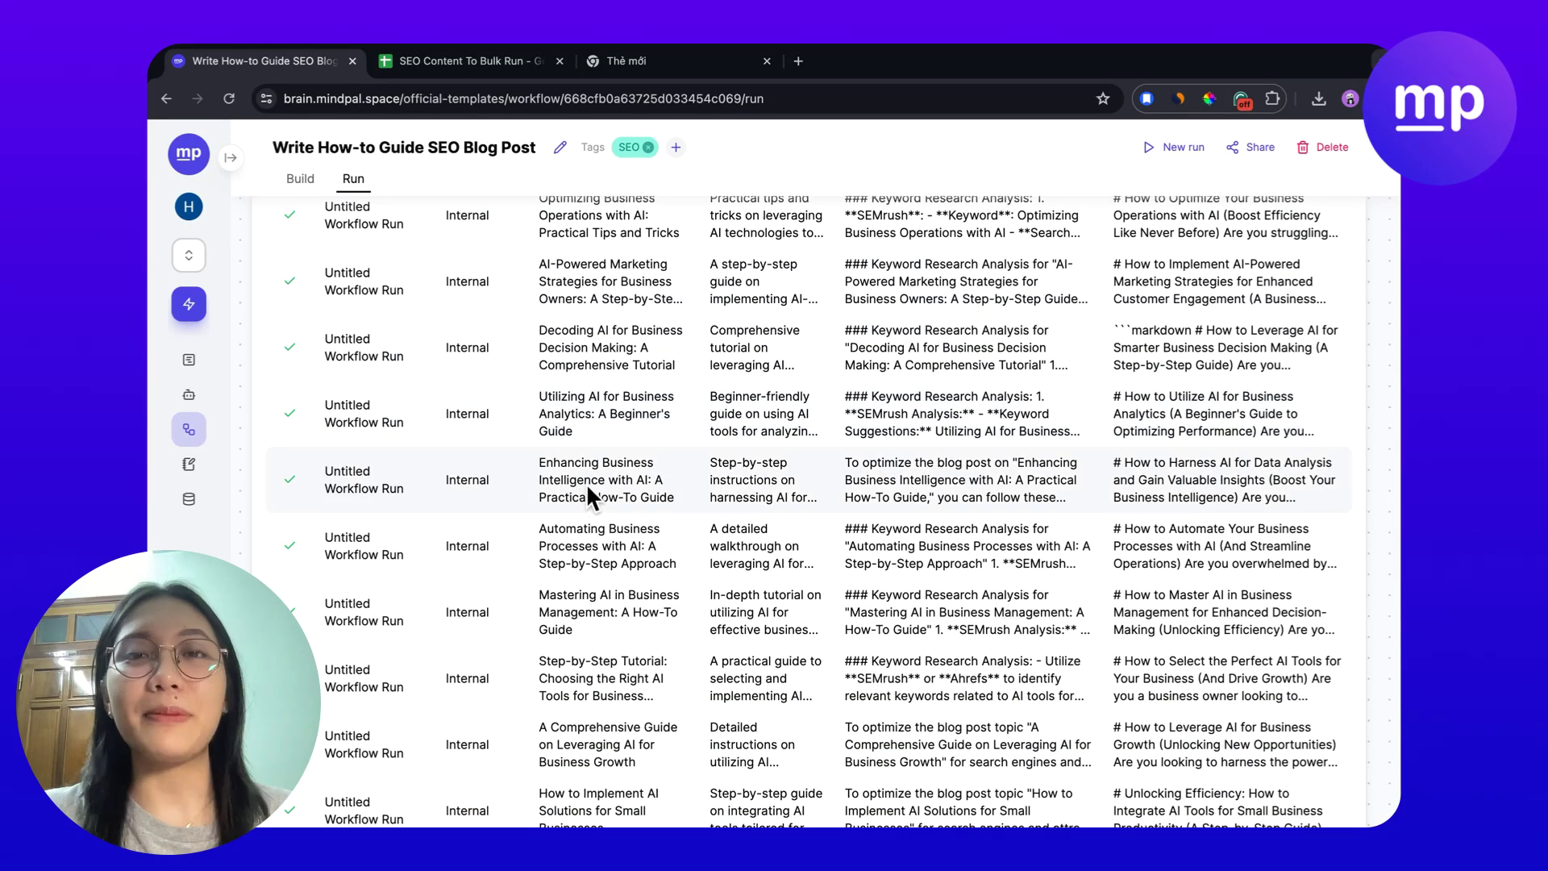
pyautogui.scroll(2, 587, 483)
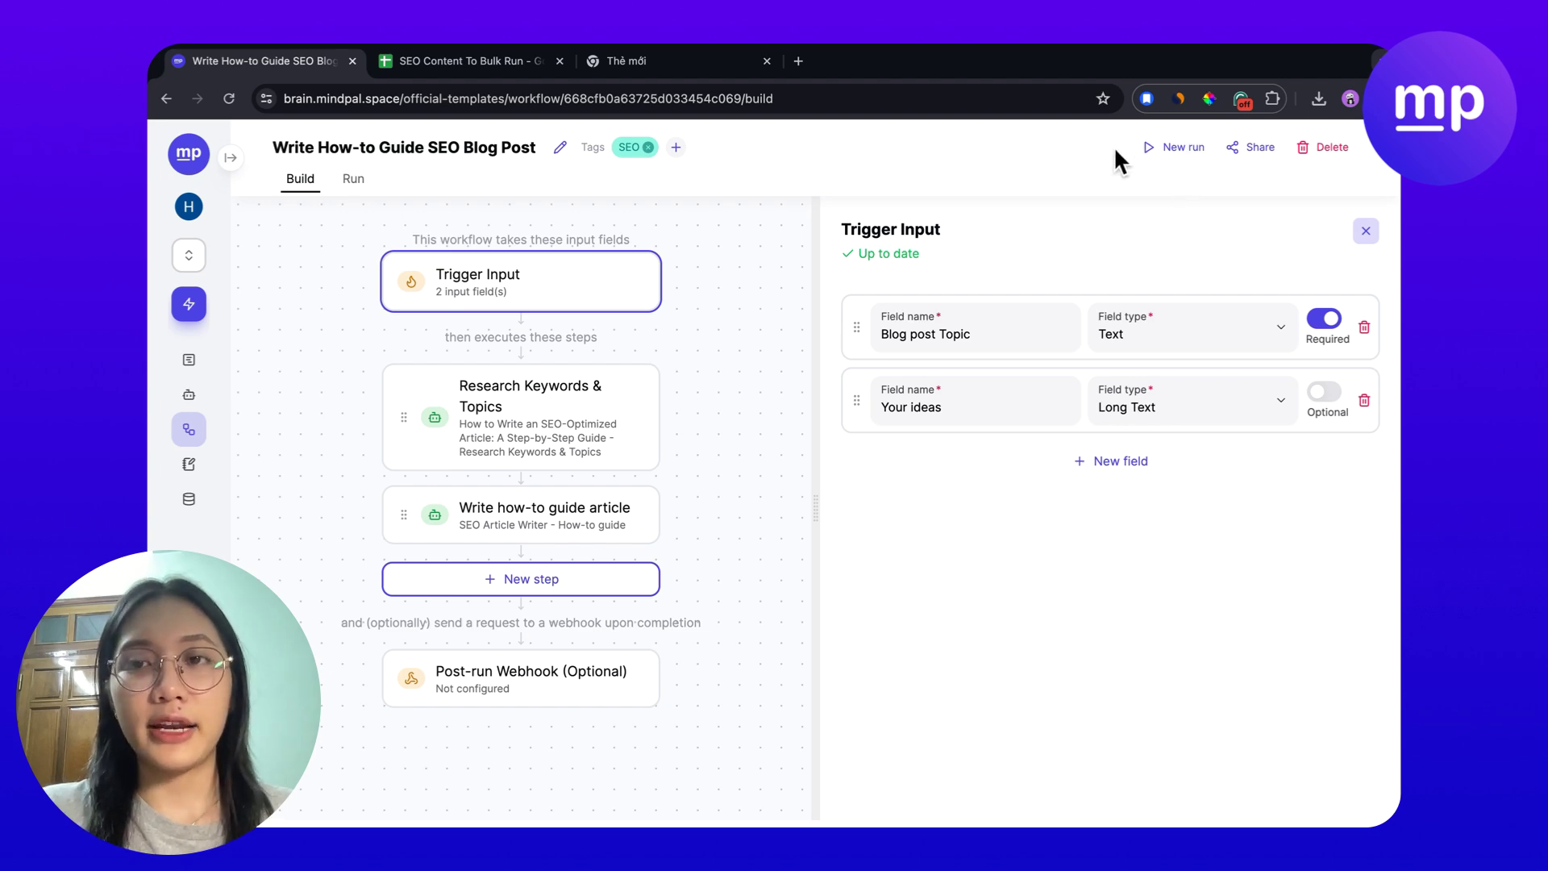
# Start a new workflow run and switch it to the Bulk runs tab
pyautogui.click(1170, 149)
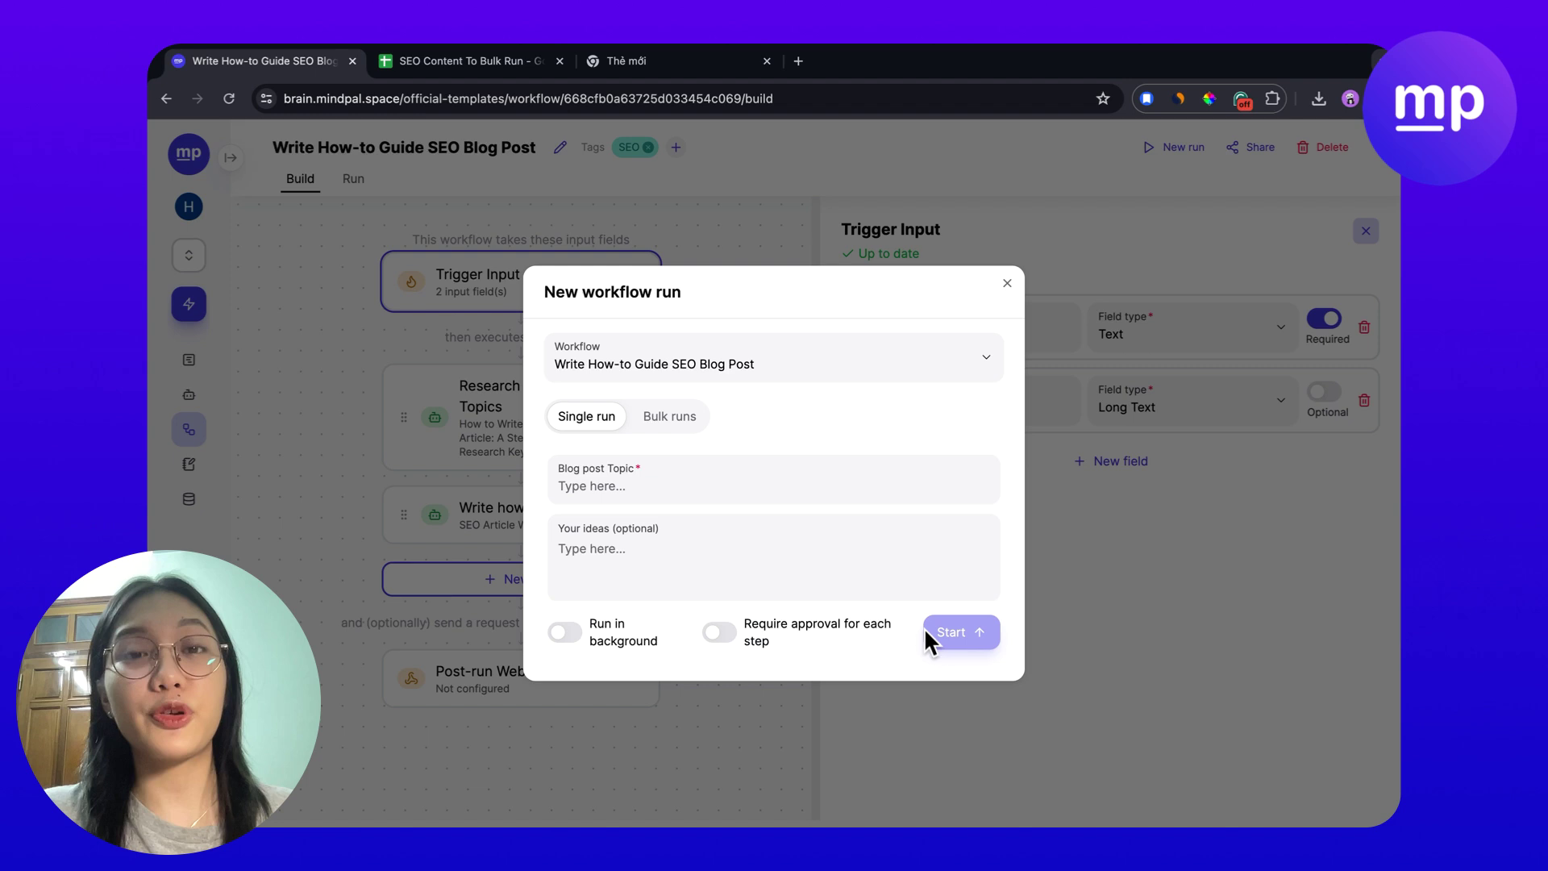
pyautogui.click(680, 423)
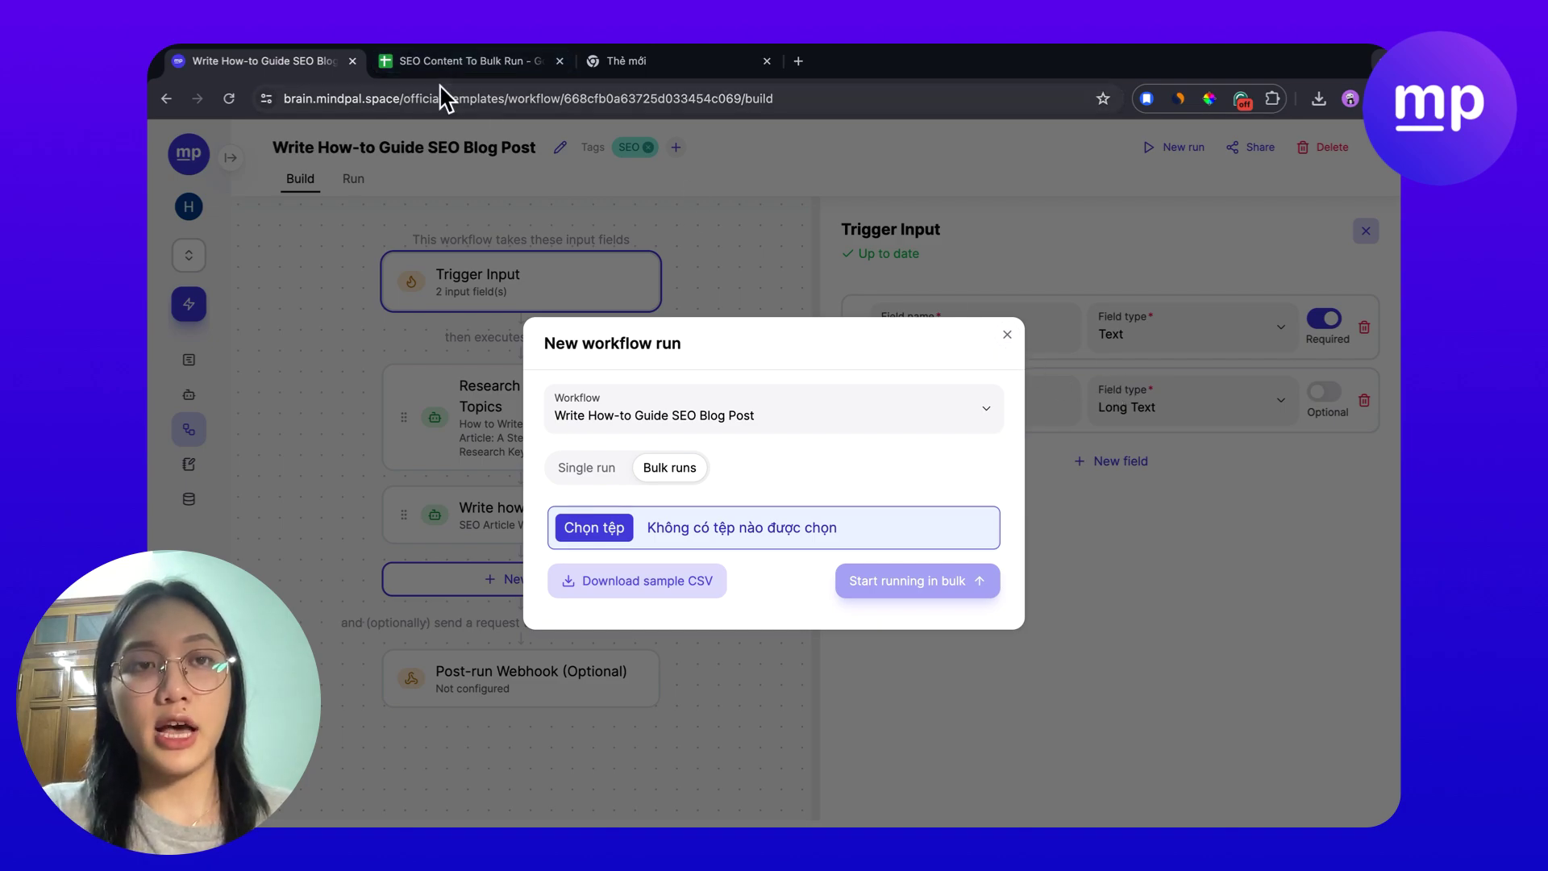
# Close the run dialog and select the 'Blog post Topic' and 'Your ideas' sheet headers
pyautogui.click(450, 63)
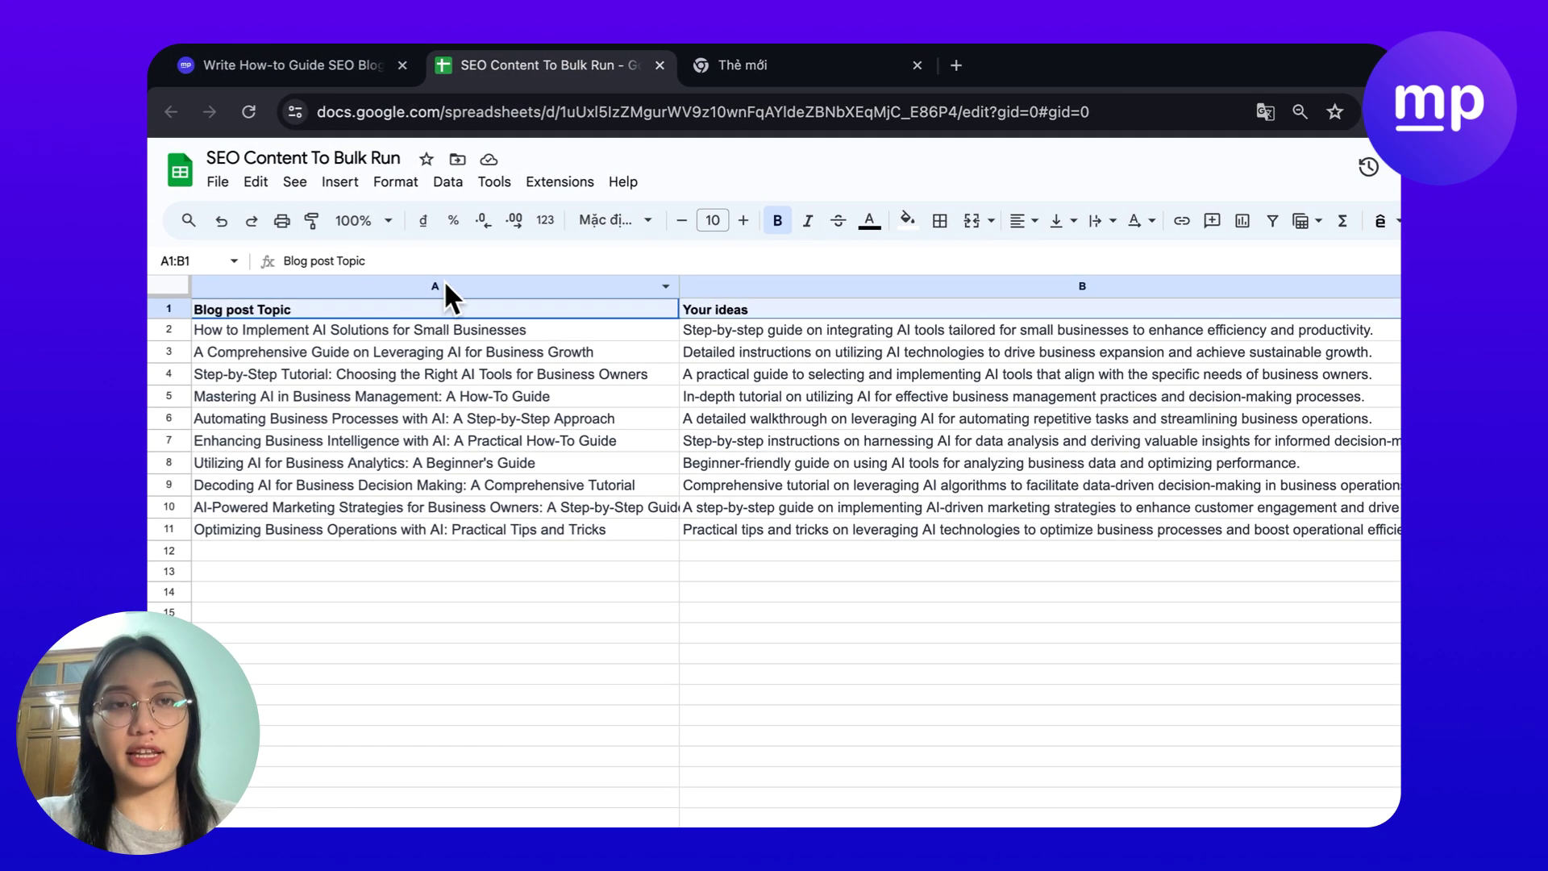
pyautogui.click(311, 61)
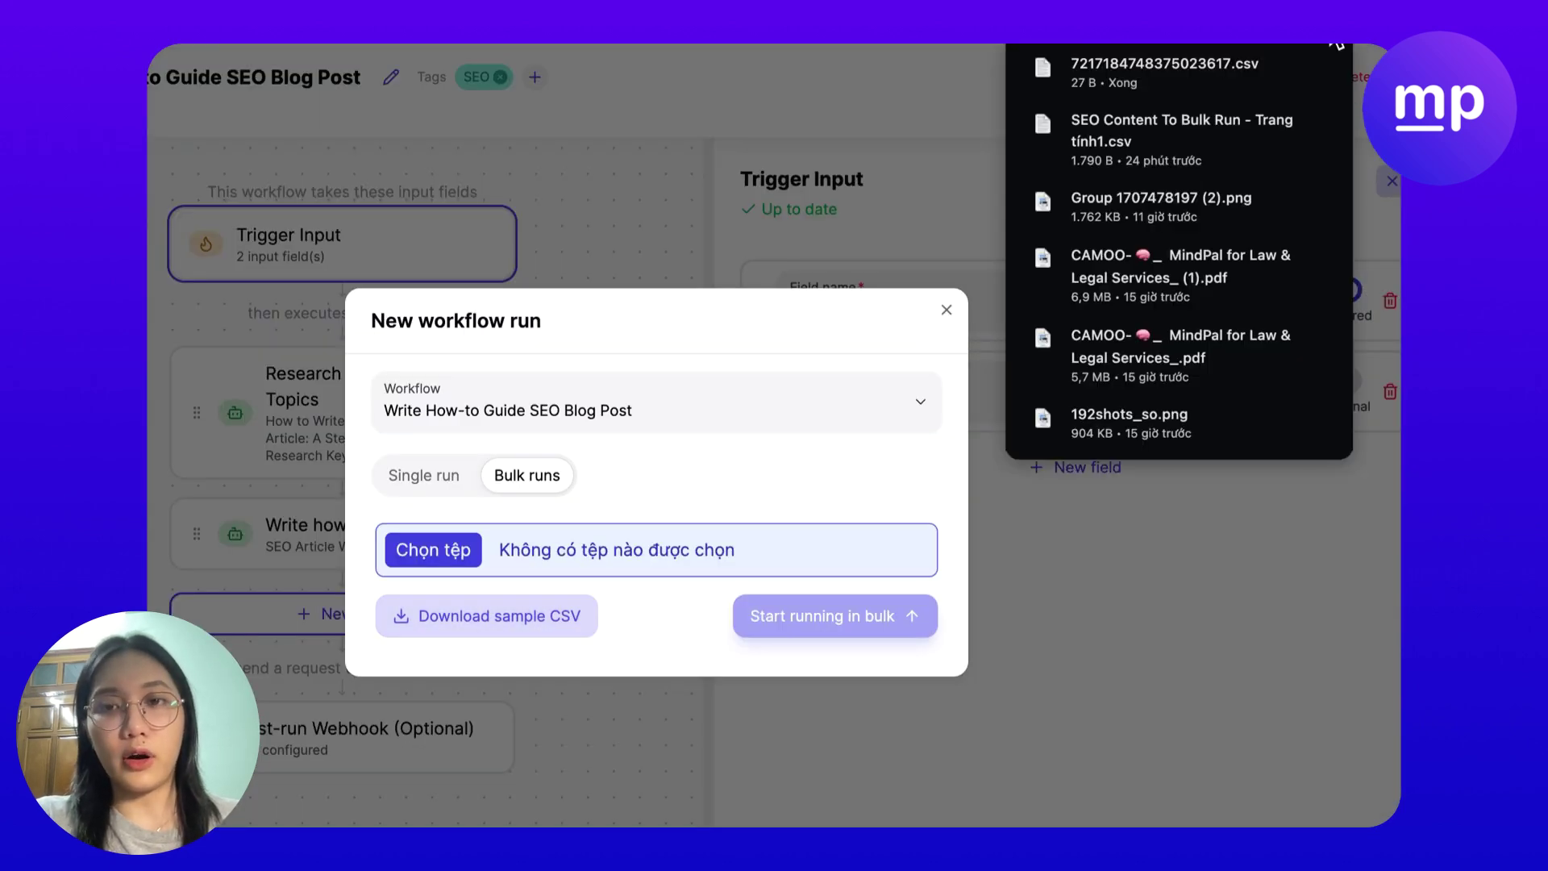
pyautogui.click(946, 311)
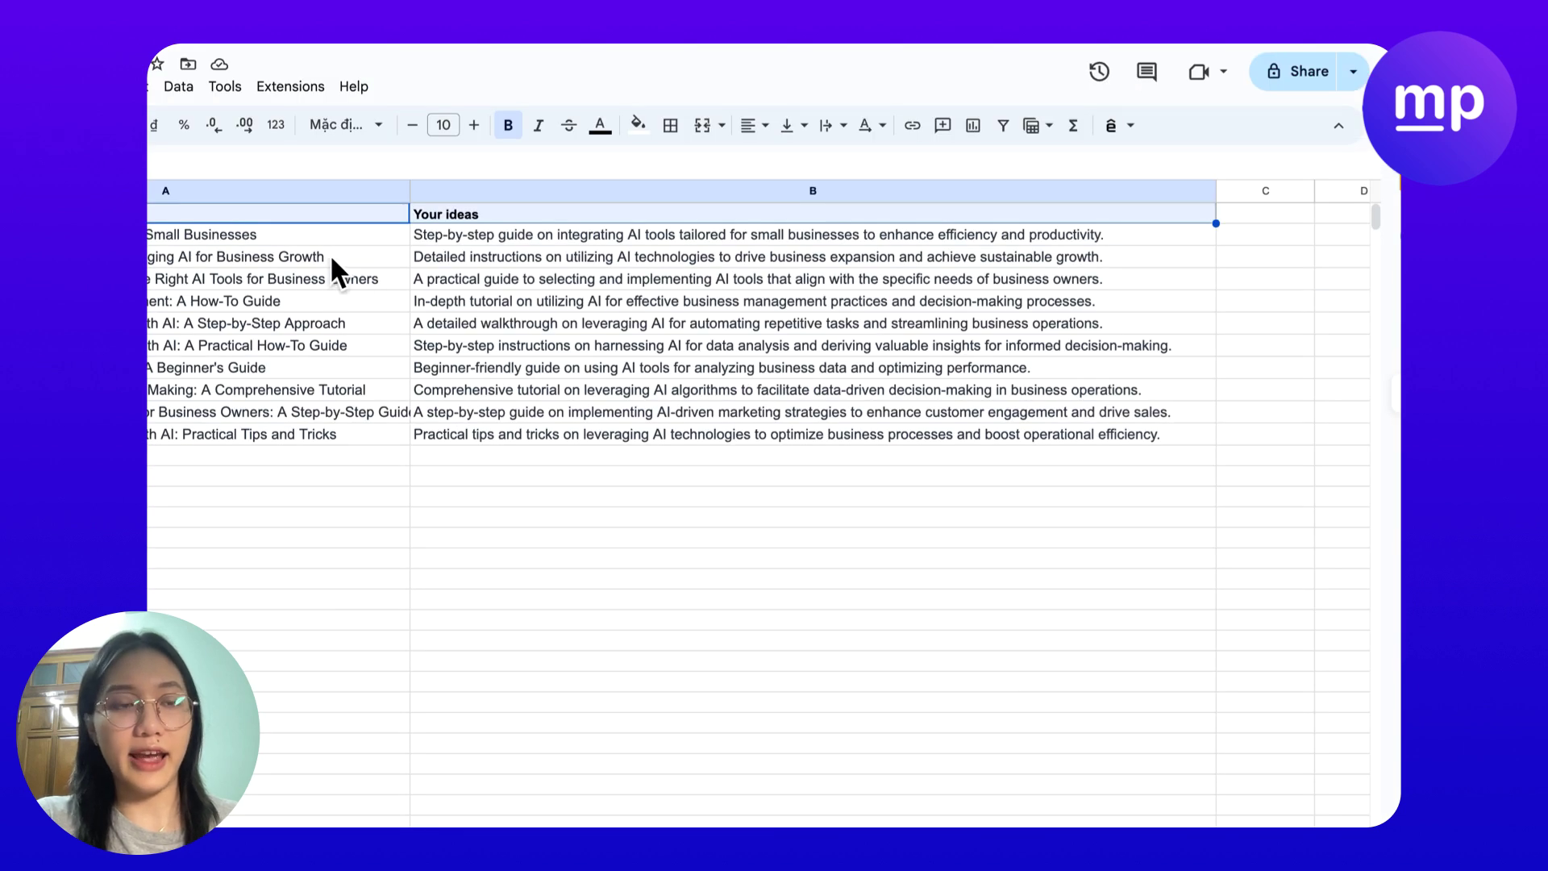
pyautogui.click(273, 323)
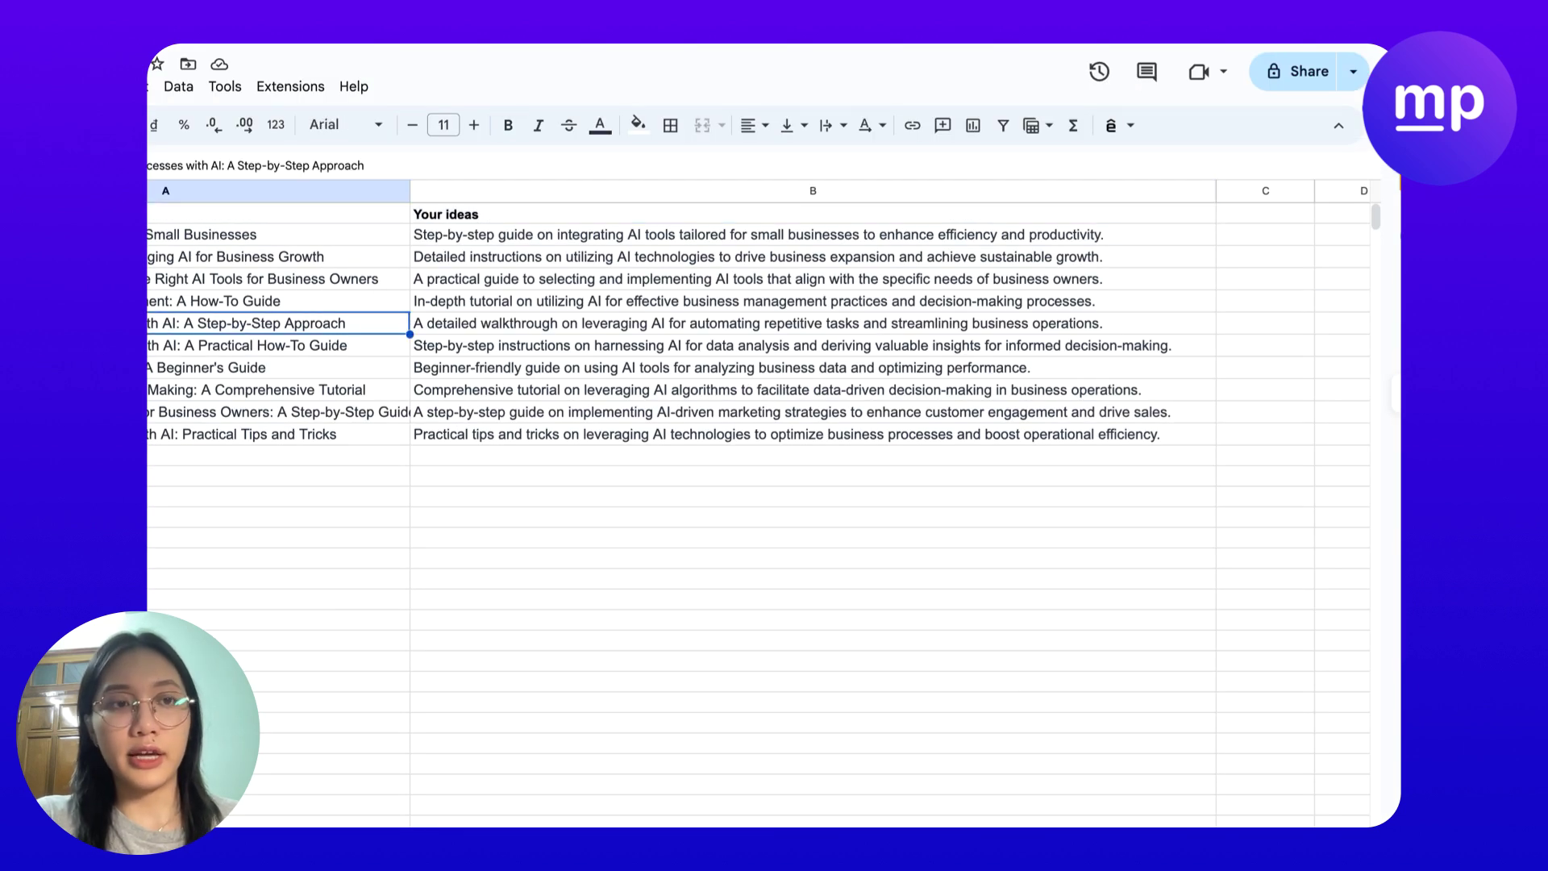
pyautogui.moveTo(278, 214); pyautogui.dragTo(524, 220)
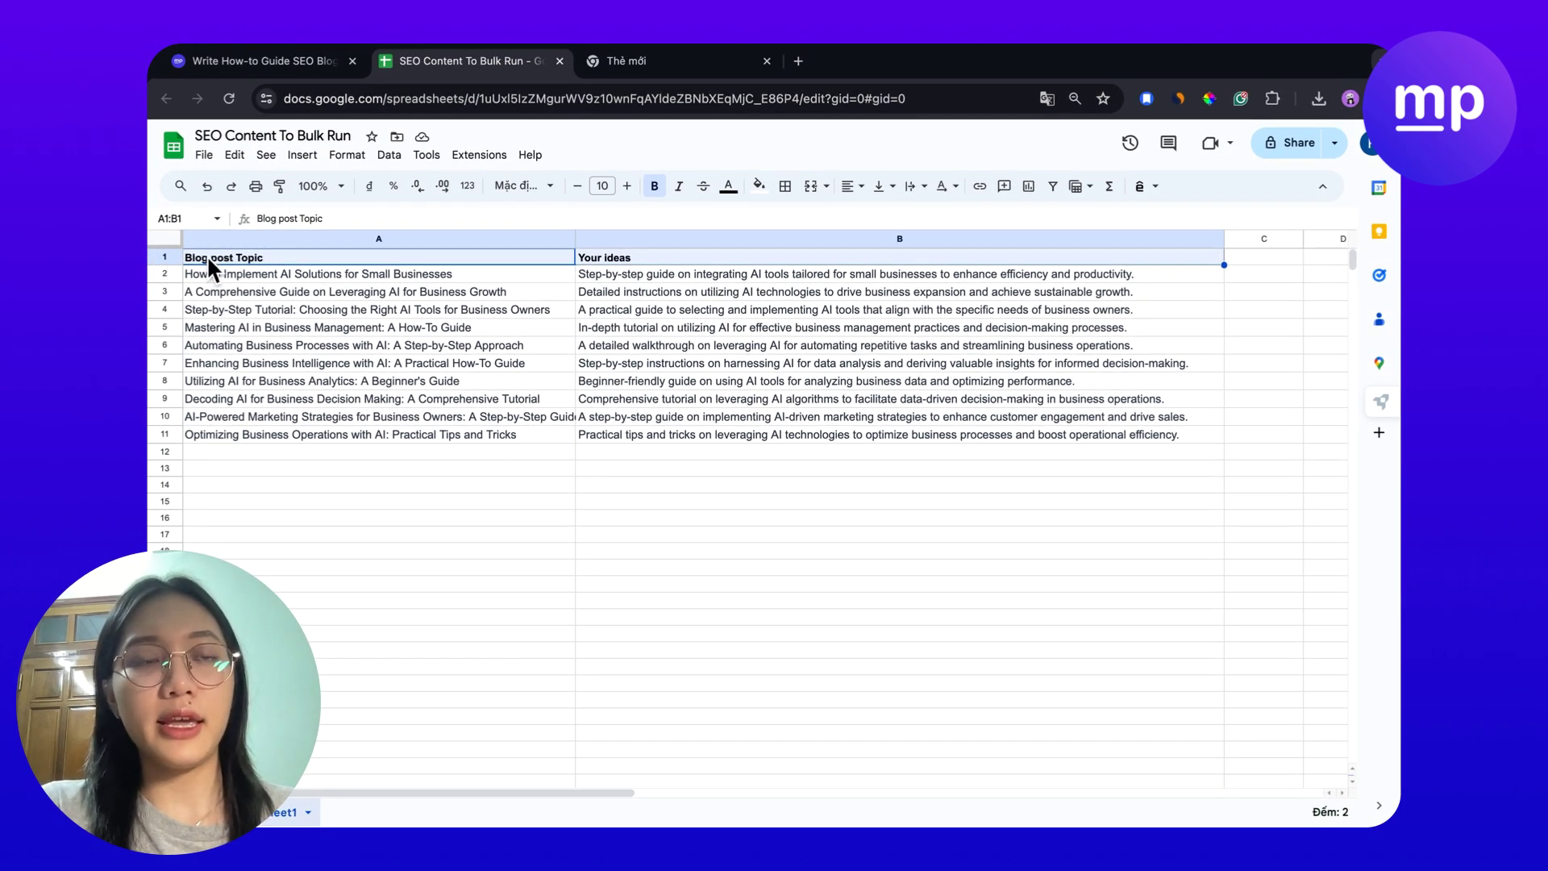
# Compare the 'Blog post Topic' header with the workflow's input field, then select cell A1
pyautogui.click(241, 63)
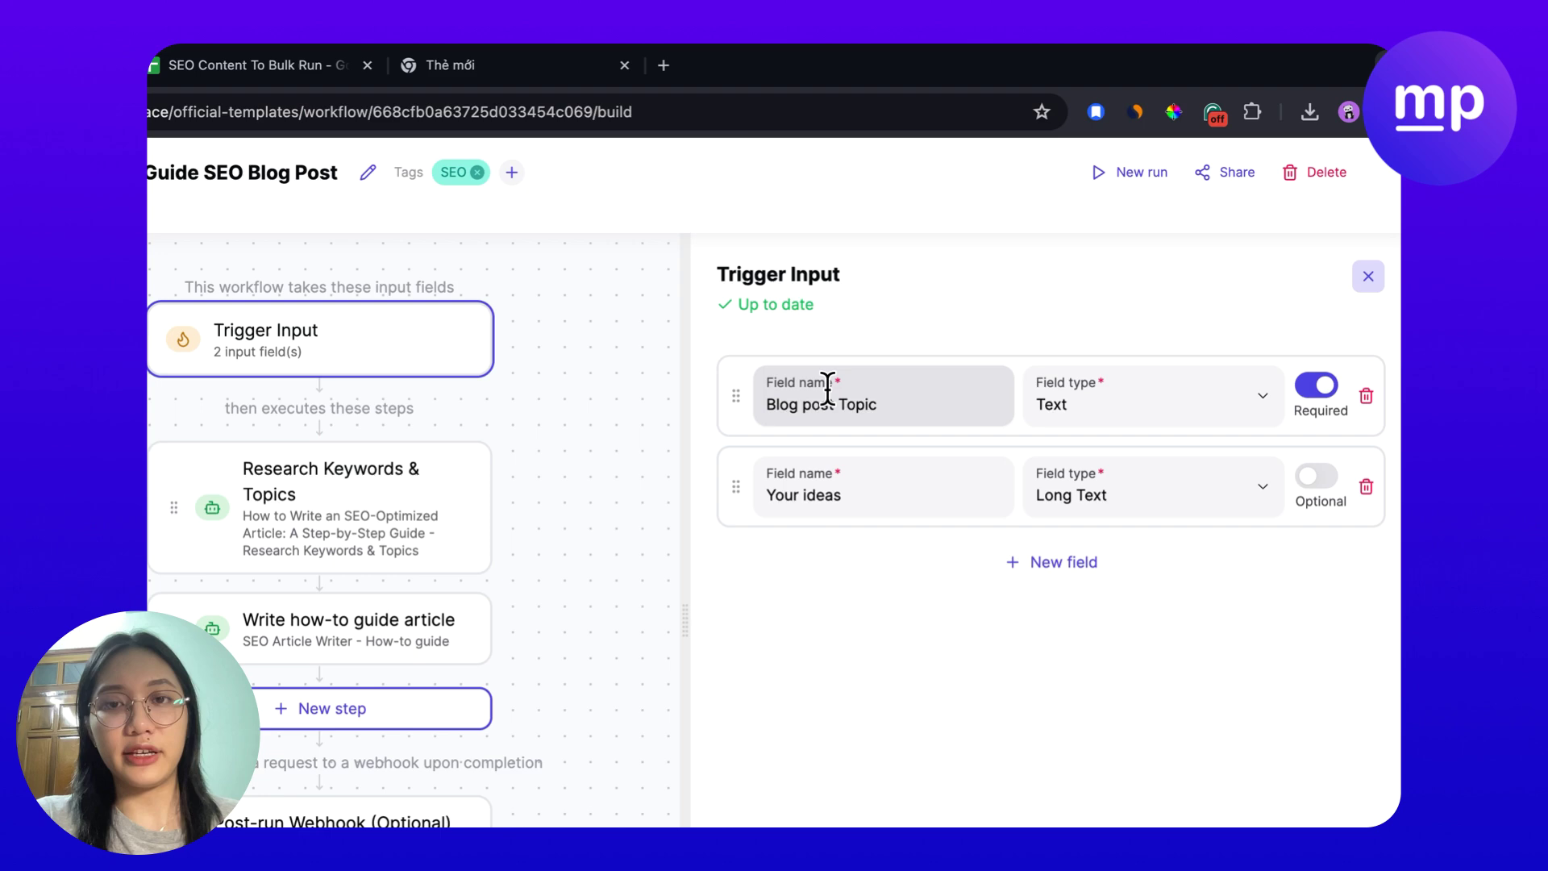
pyautogui.moveTo(740, 270); pyautogui.dragTo(905, 278)
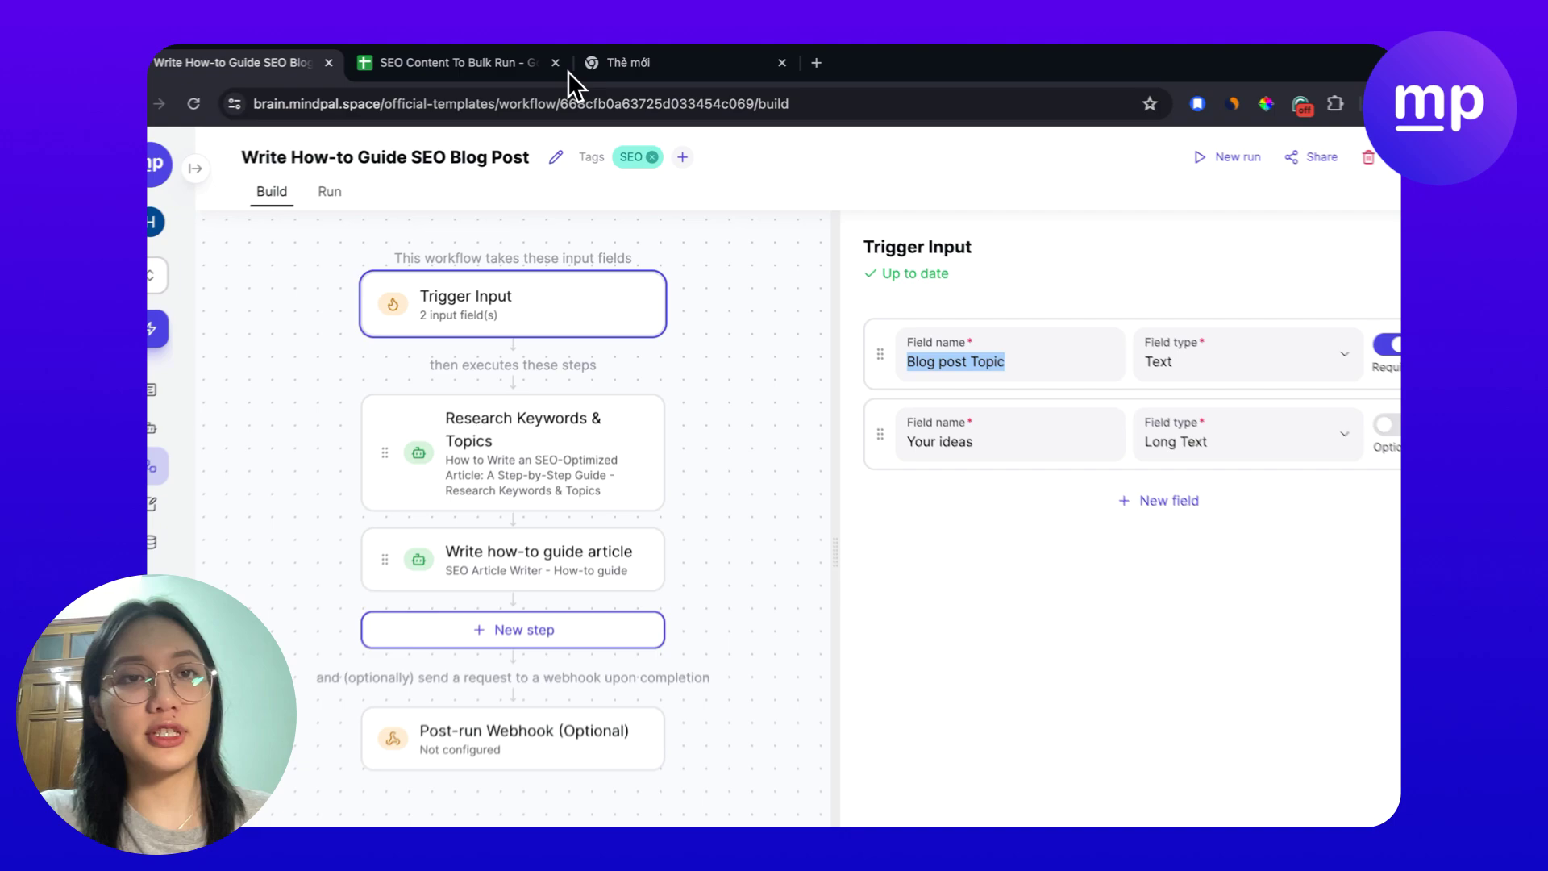
pyautogui.click(475, 77)
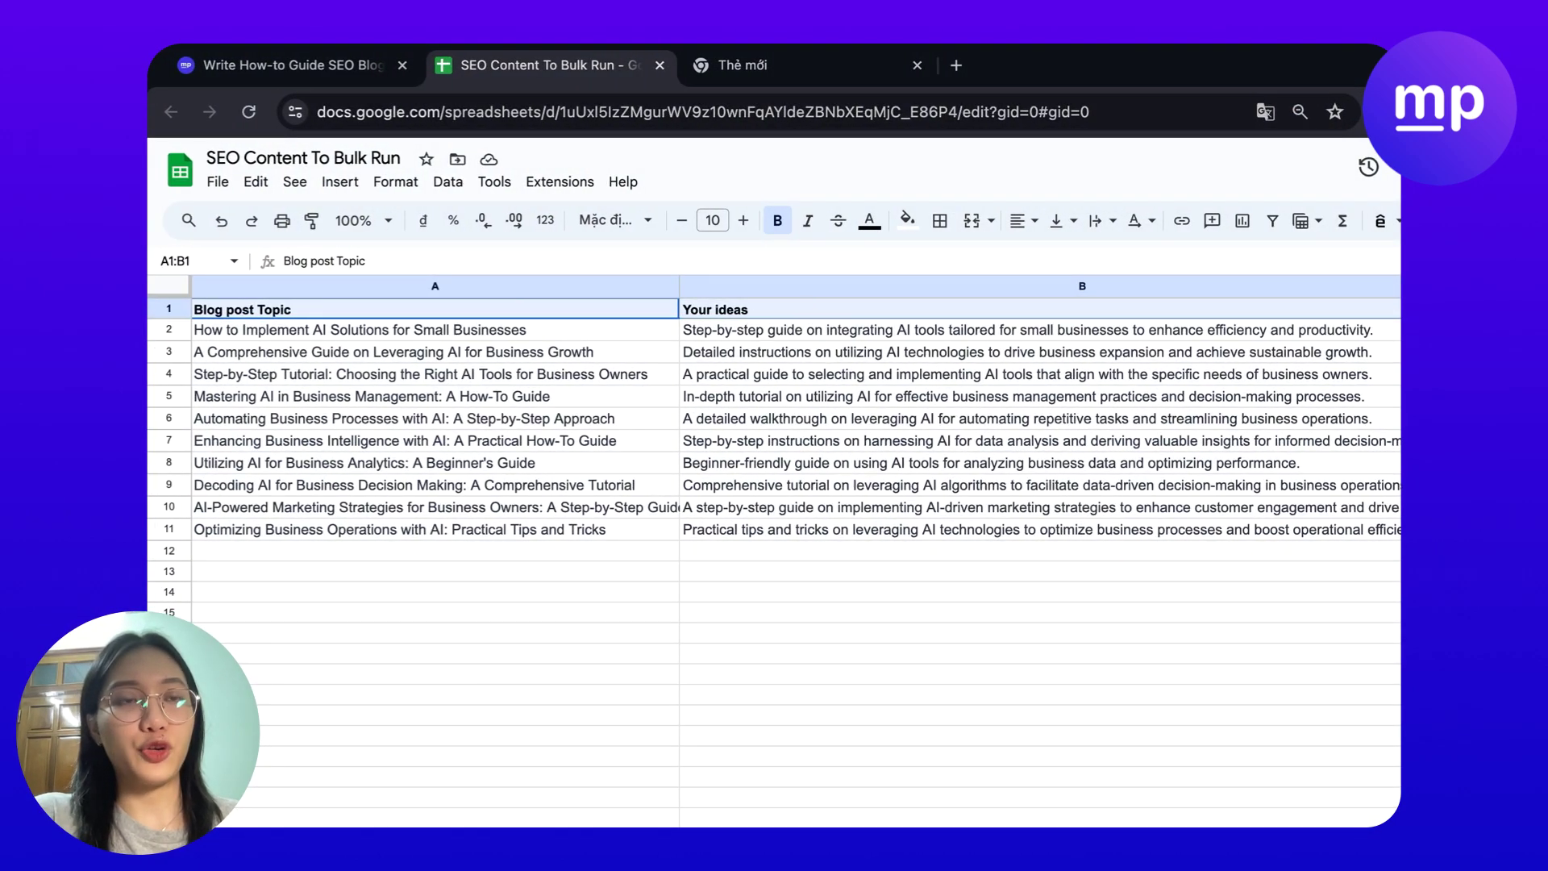
pyautogui.click(264, 67)
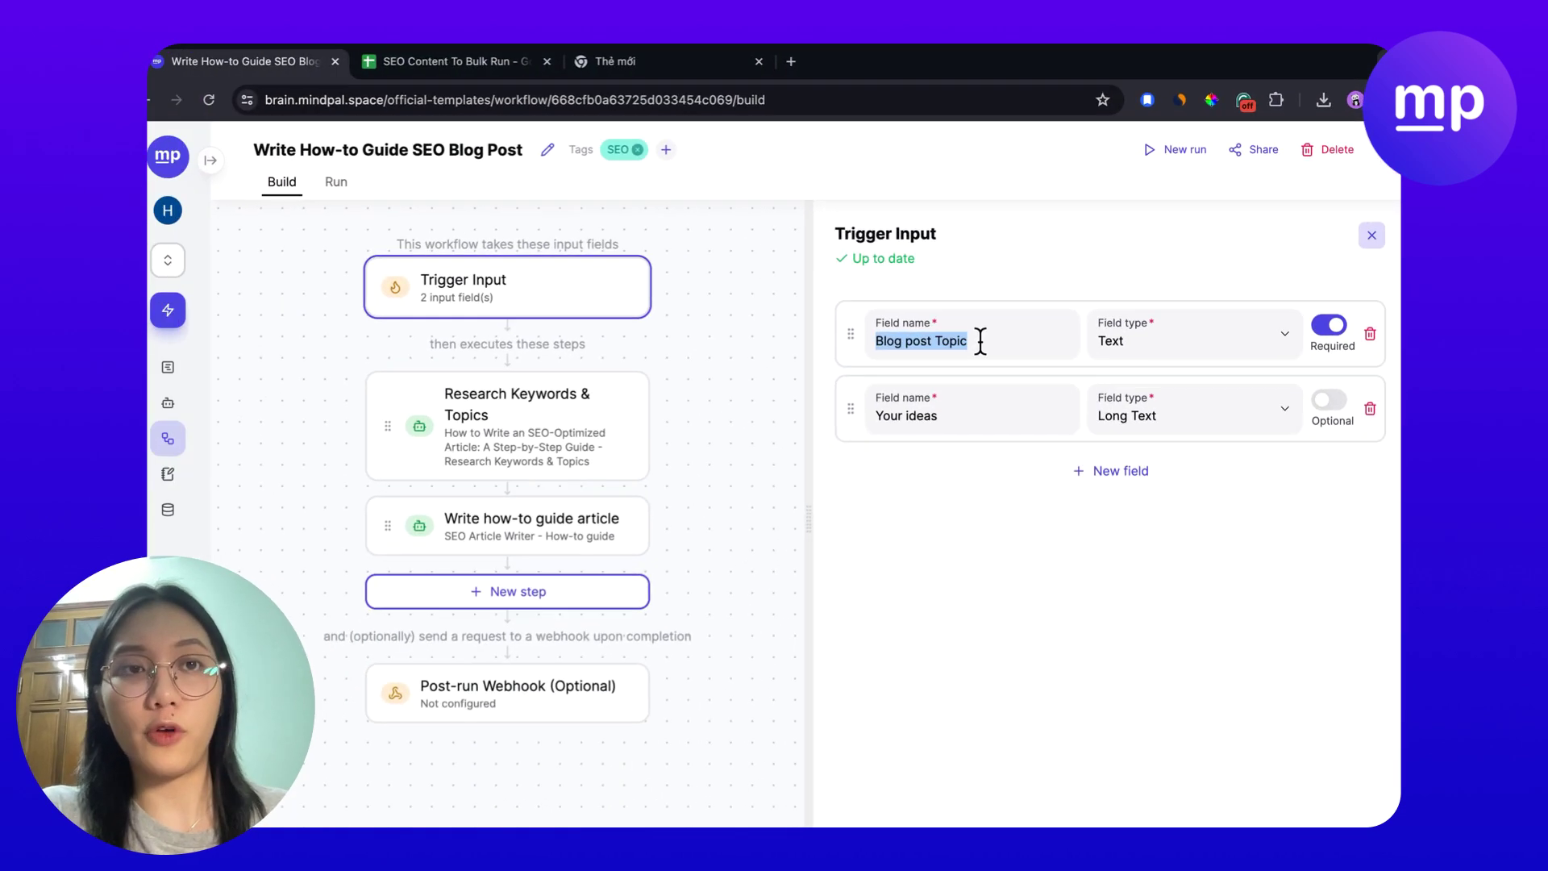
pyautogui.click(454, 64)
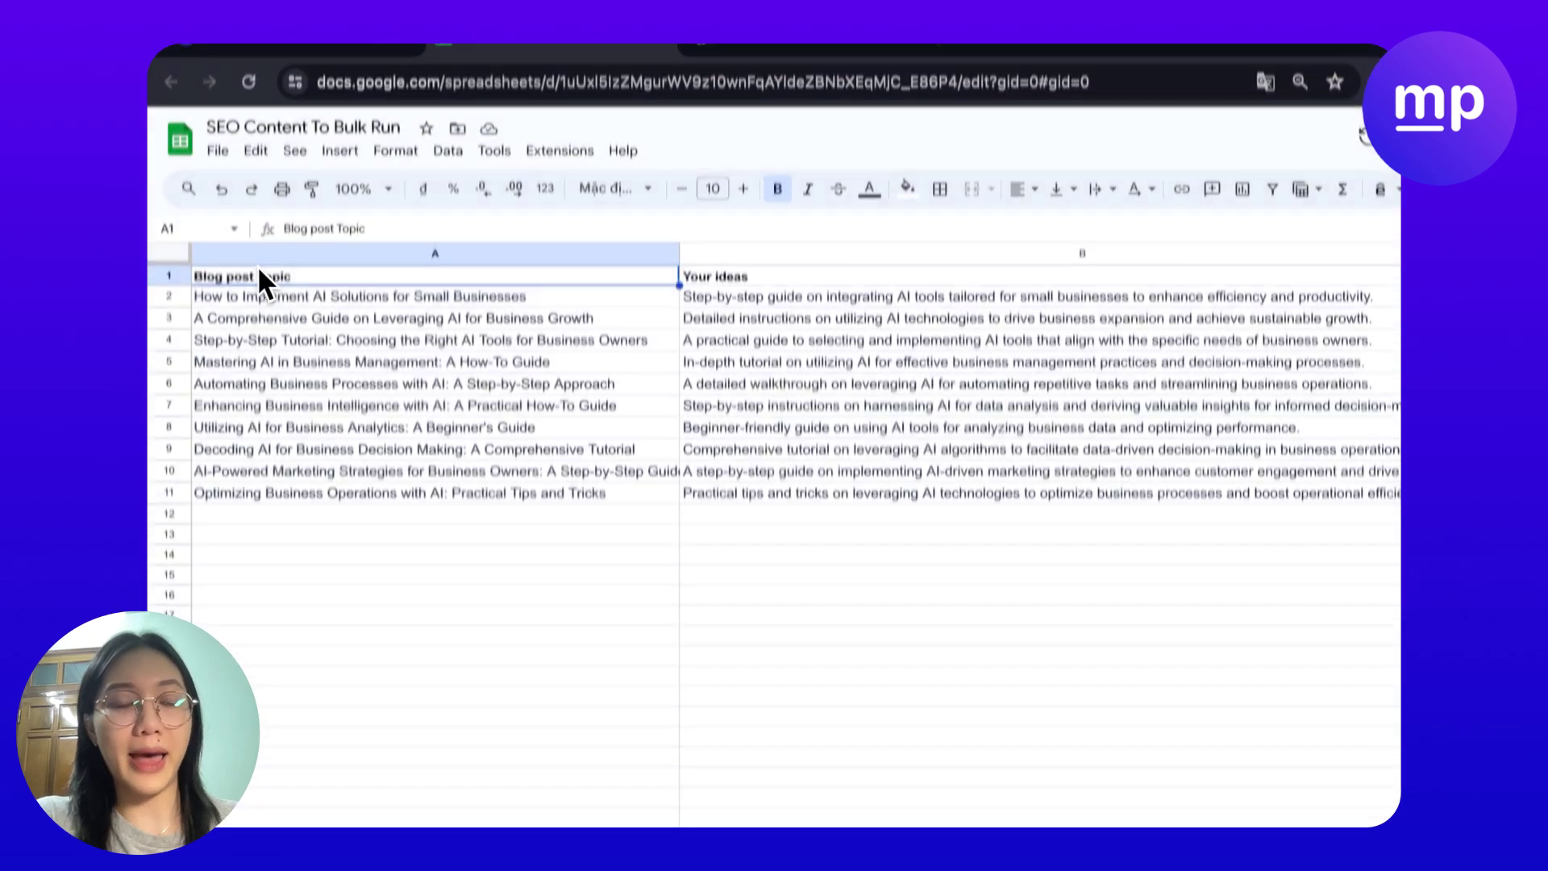
pyautogui.click(255, 297)
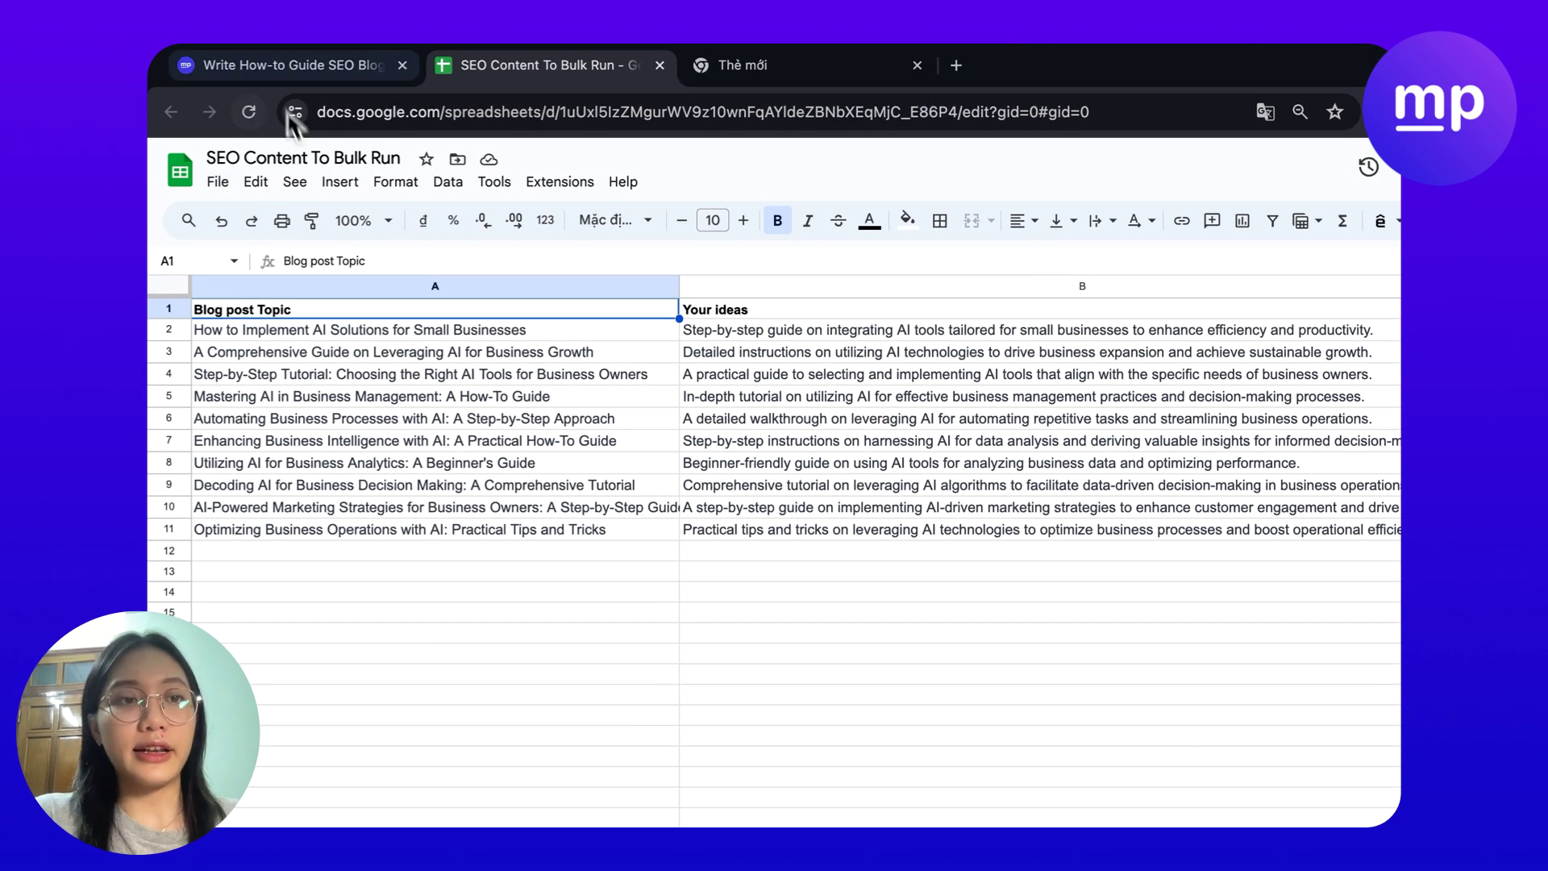
# Download the topics sheet as Comma Separated Values (.csv) and go back to MindPal
pyautogui.click(217, 183)
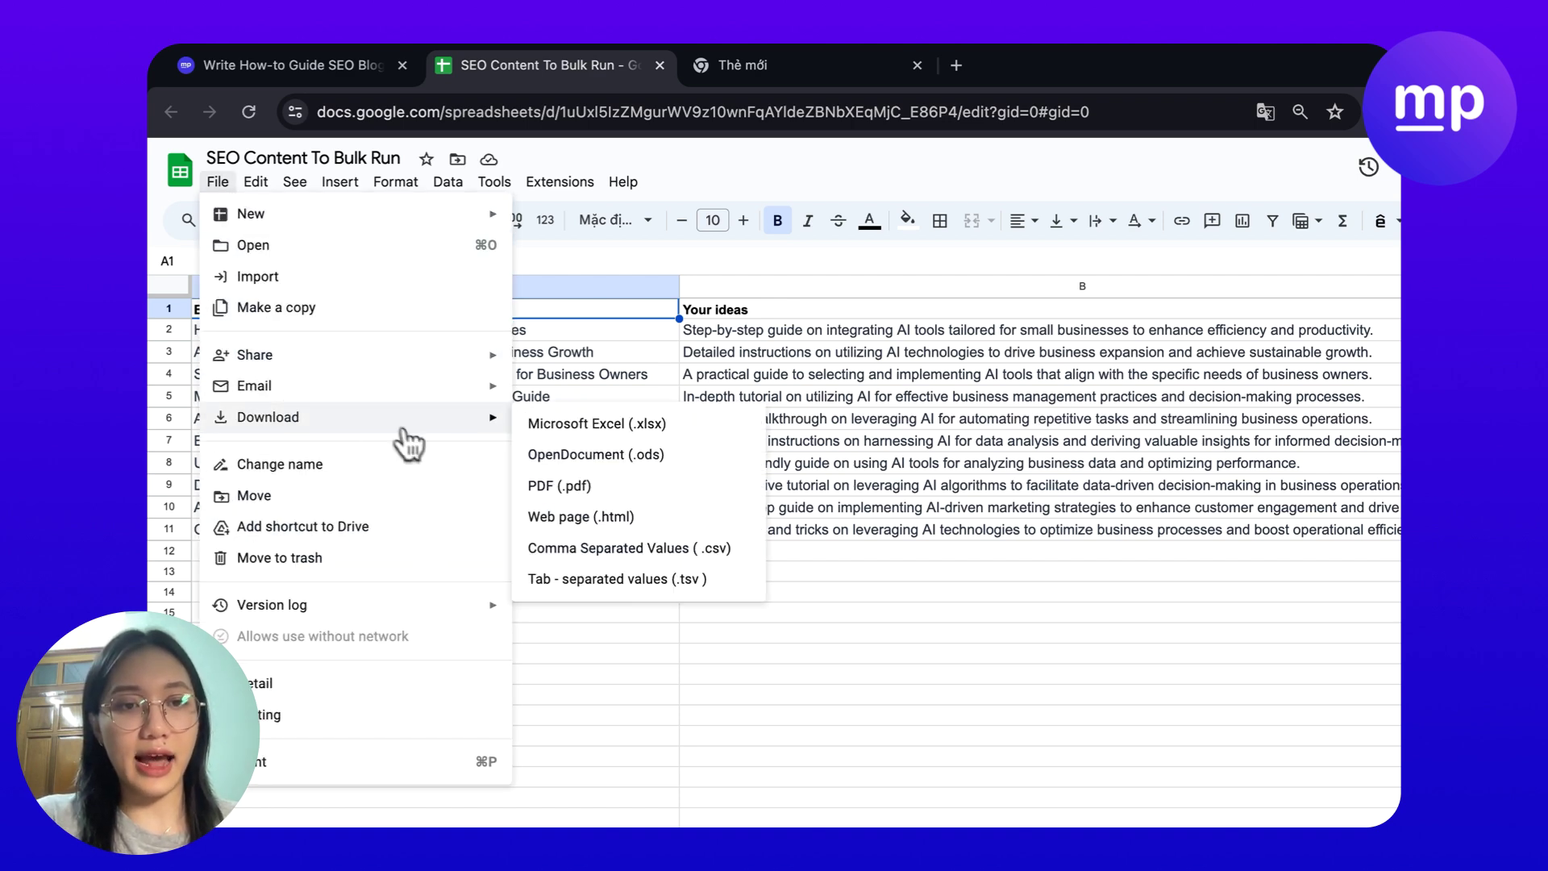
pyautogui.moveTo(269, 417)
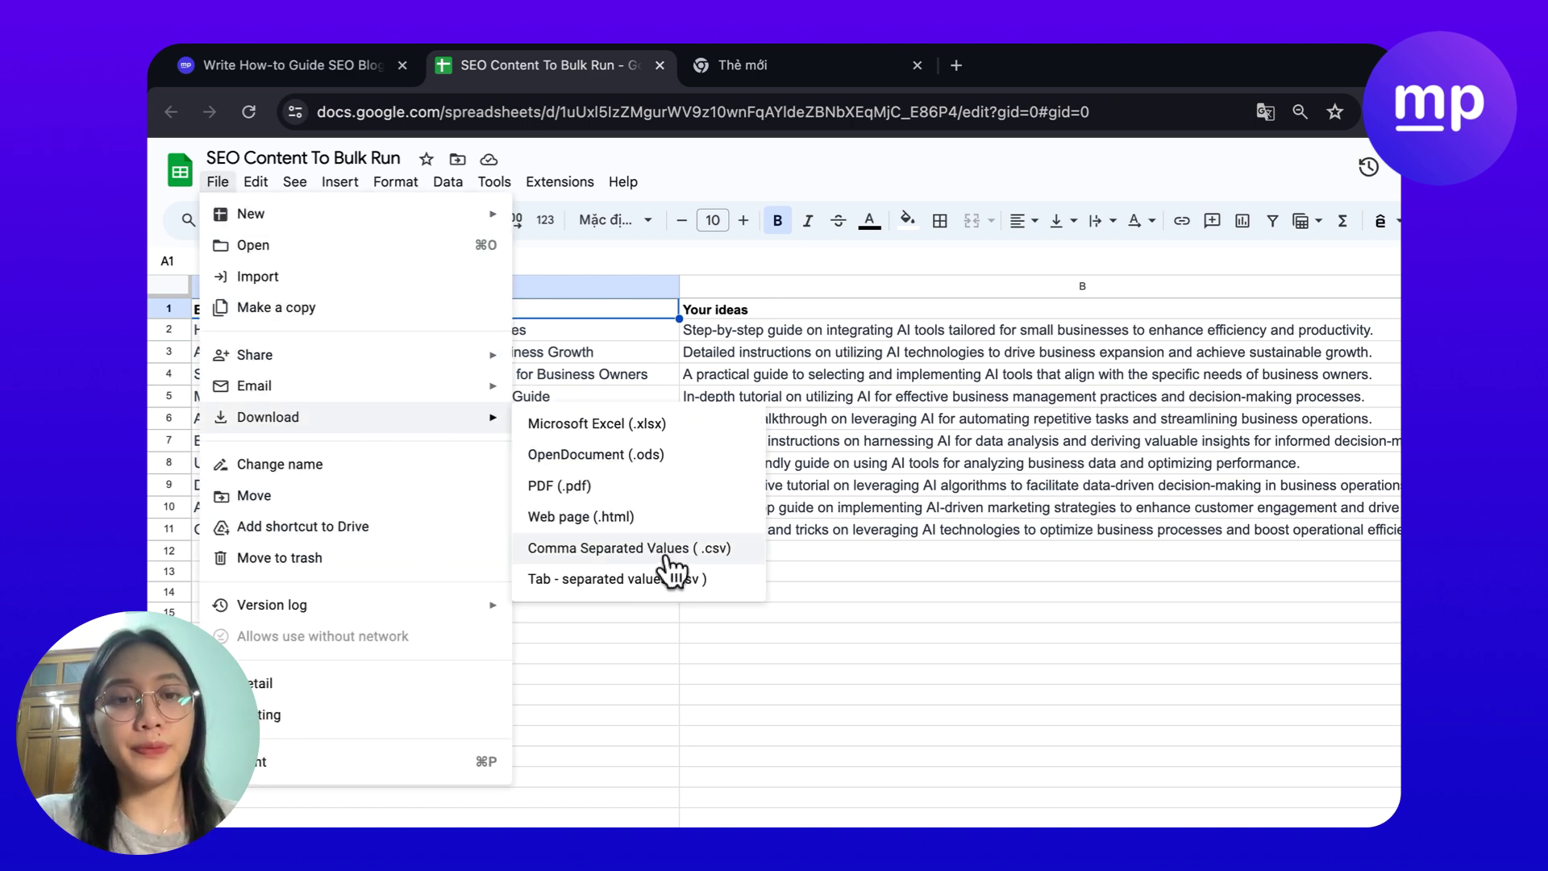
pyautogui.click(672, 556)
pyautogui.click(291, 68)
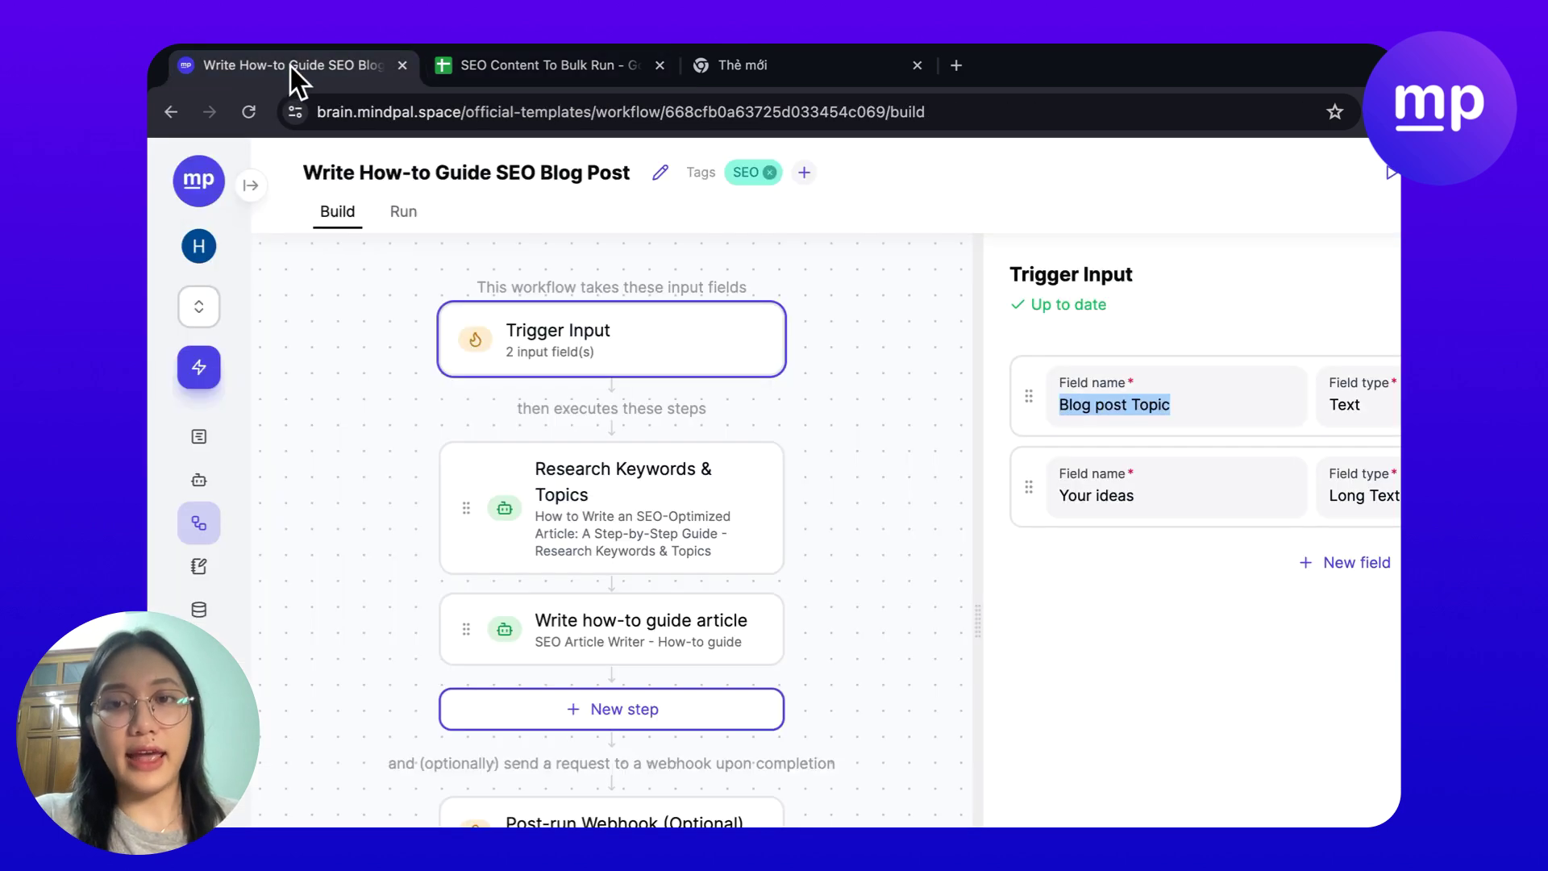
# Start a bulk run from the SEO Content To Bulk Run CSV file
pyautogui.click(1388, 172)
pyautogui.click(786, 520)
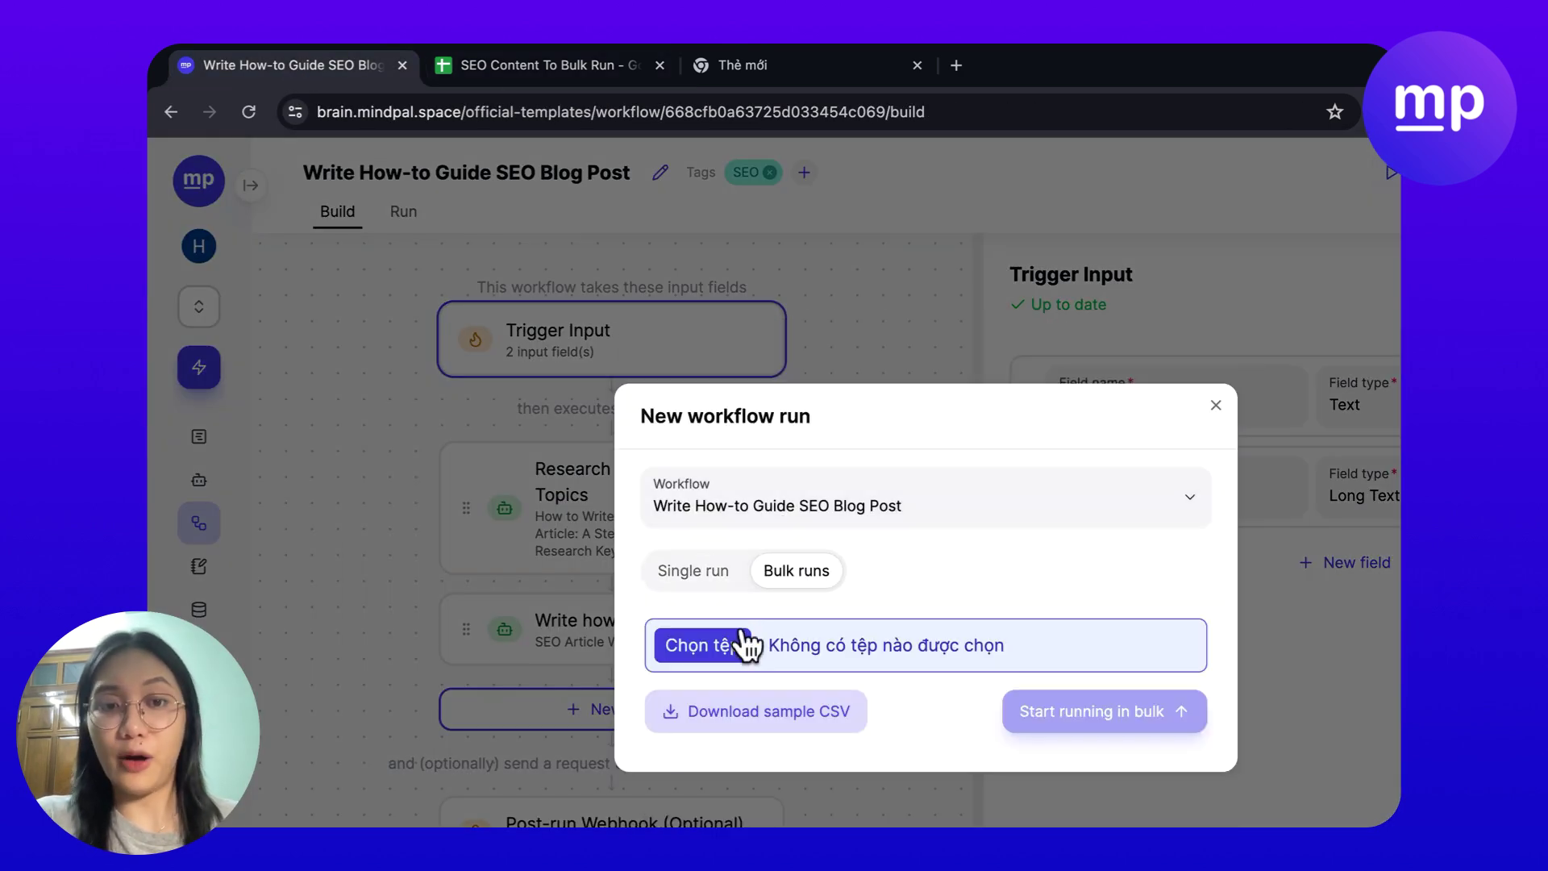
pyautogui.click(735, 643)
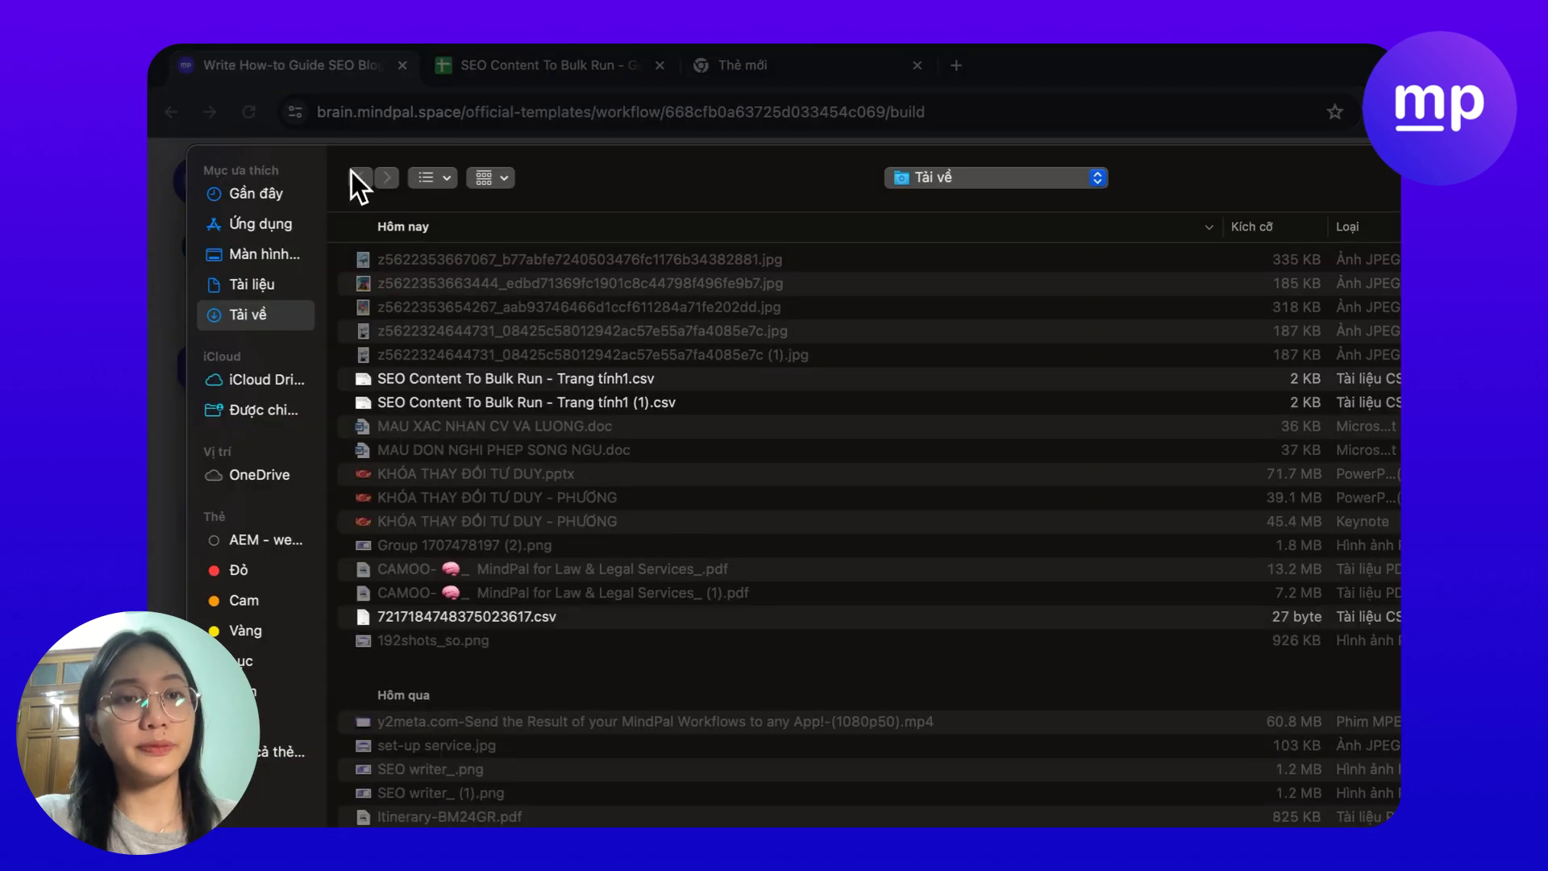
pyautogui.doubleClick(450, 379)
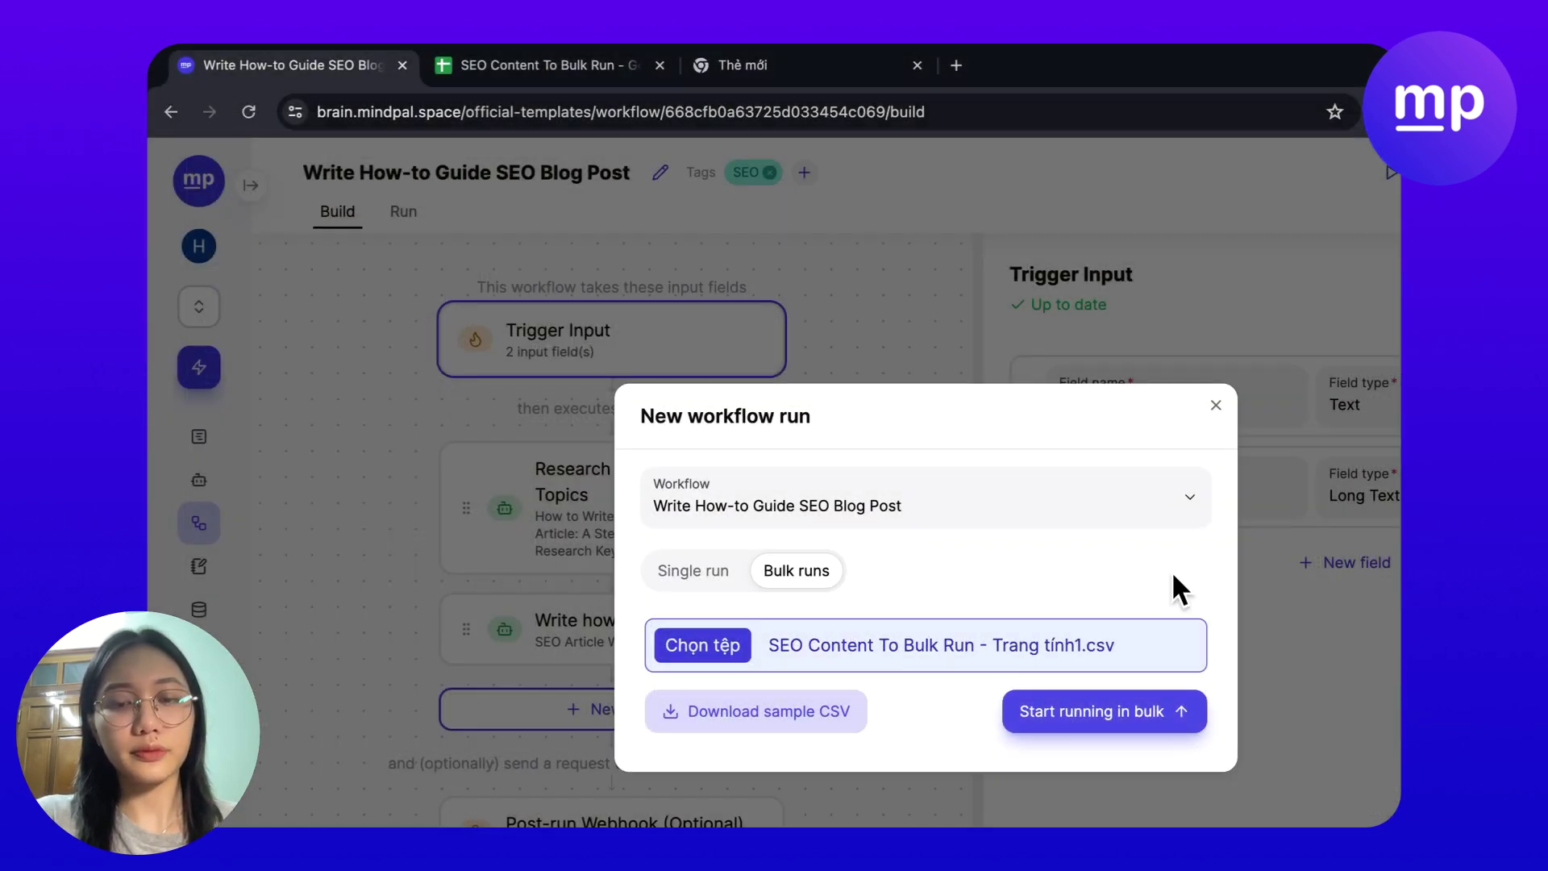
pyautogui.click(1119, 719)
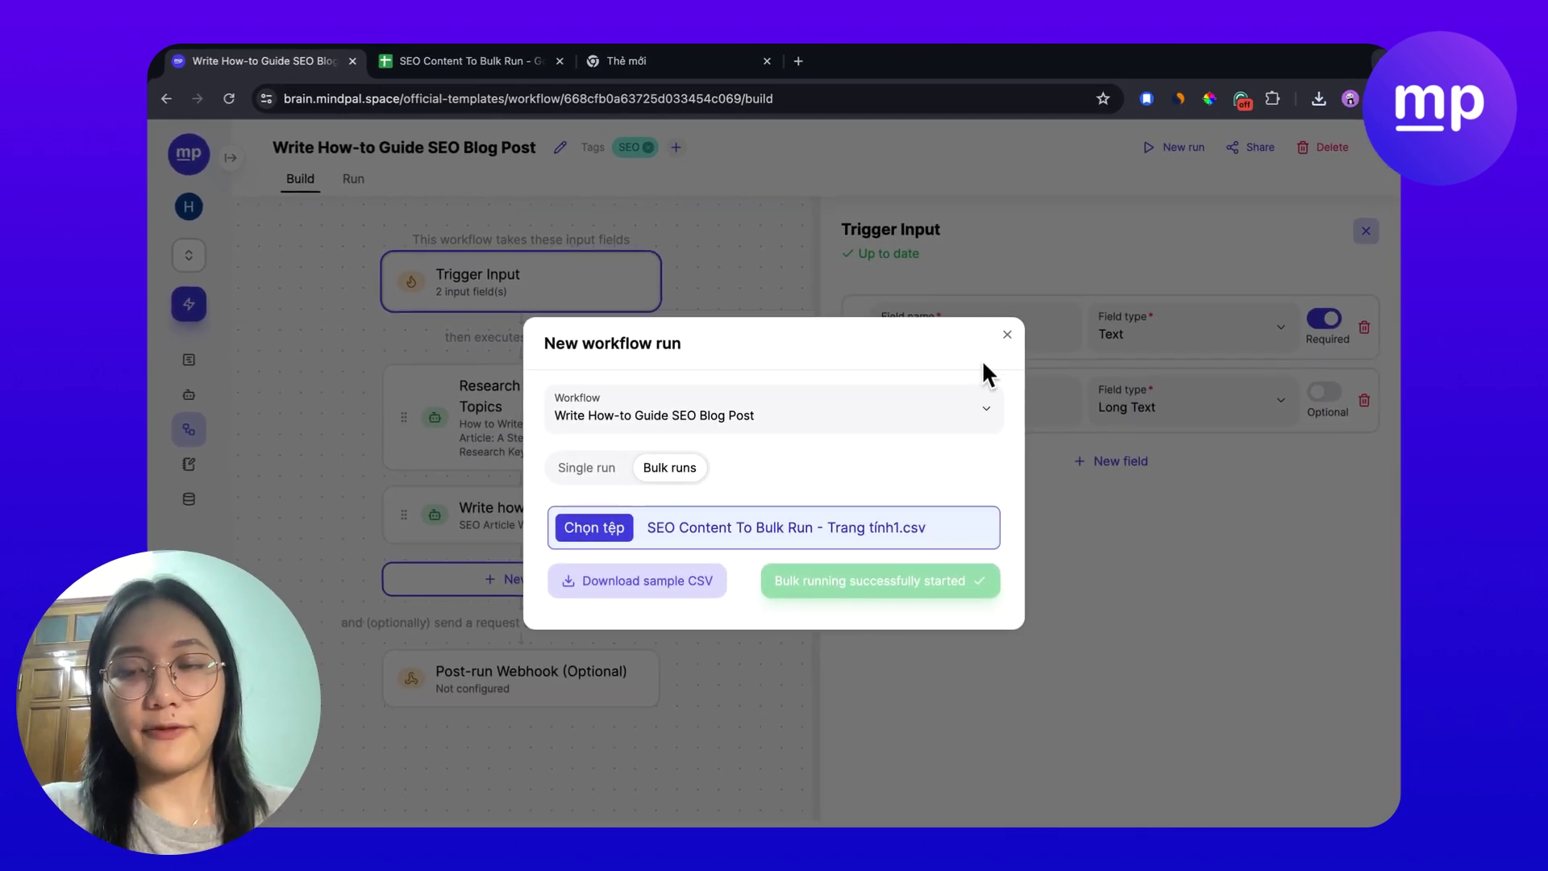
pyautogui.click(1006, 335)
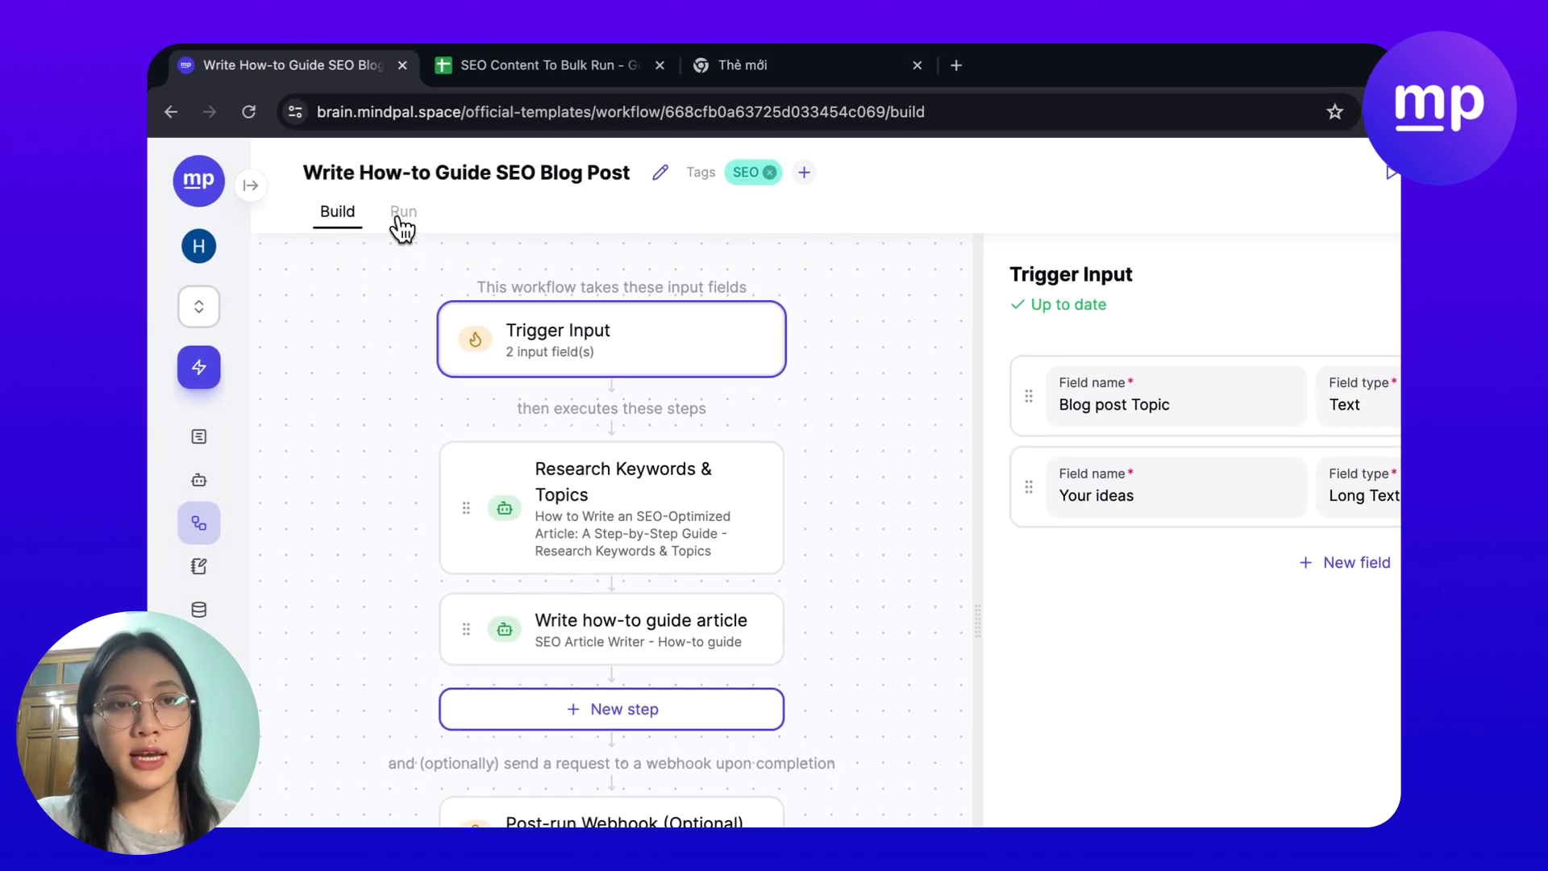
# Check the topics spreadsheet against the Runs list, then show page 2 of runs
pyautogui.click(404, 225)
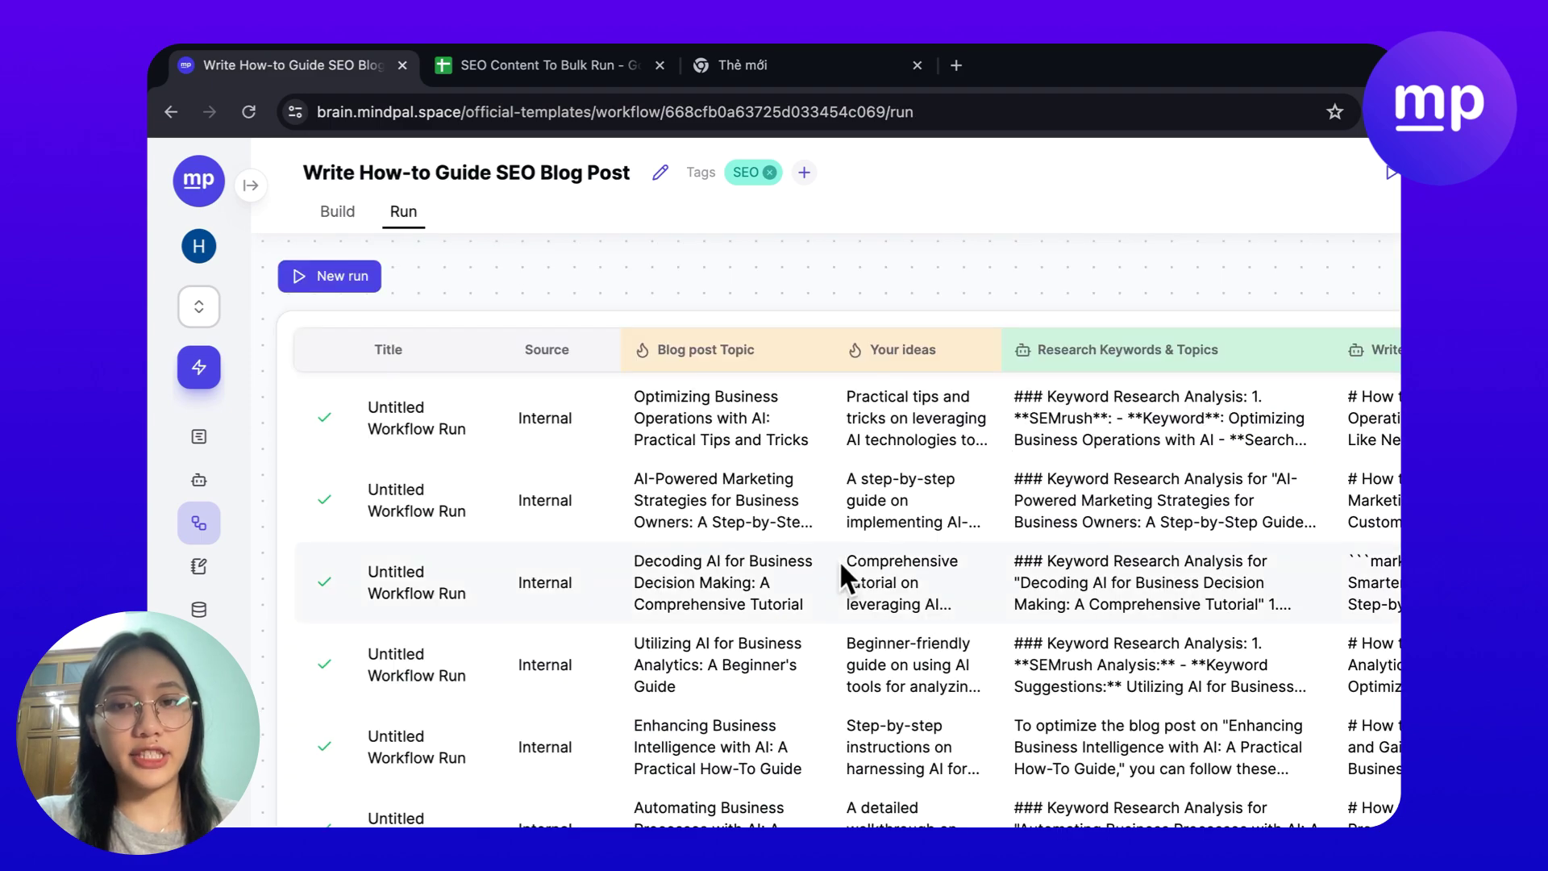
pyautogui.scroll(-2, 839, 560)
pyautogui.scroll(-3, 928, 557)
pyautogui.scroll(5, 927, 556)
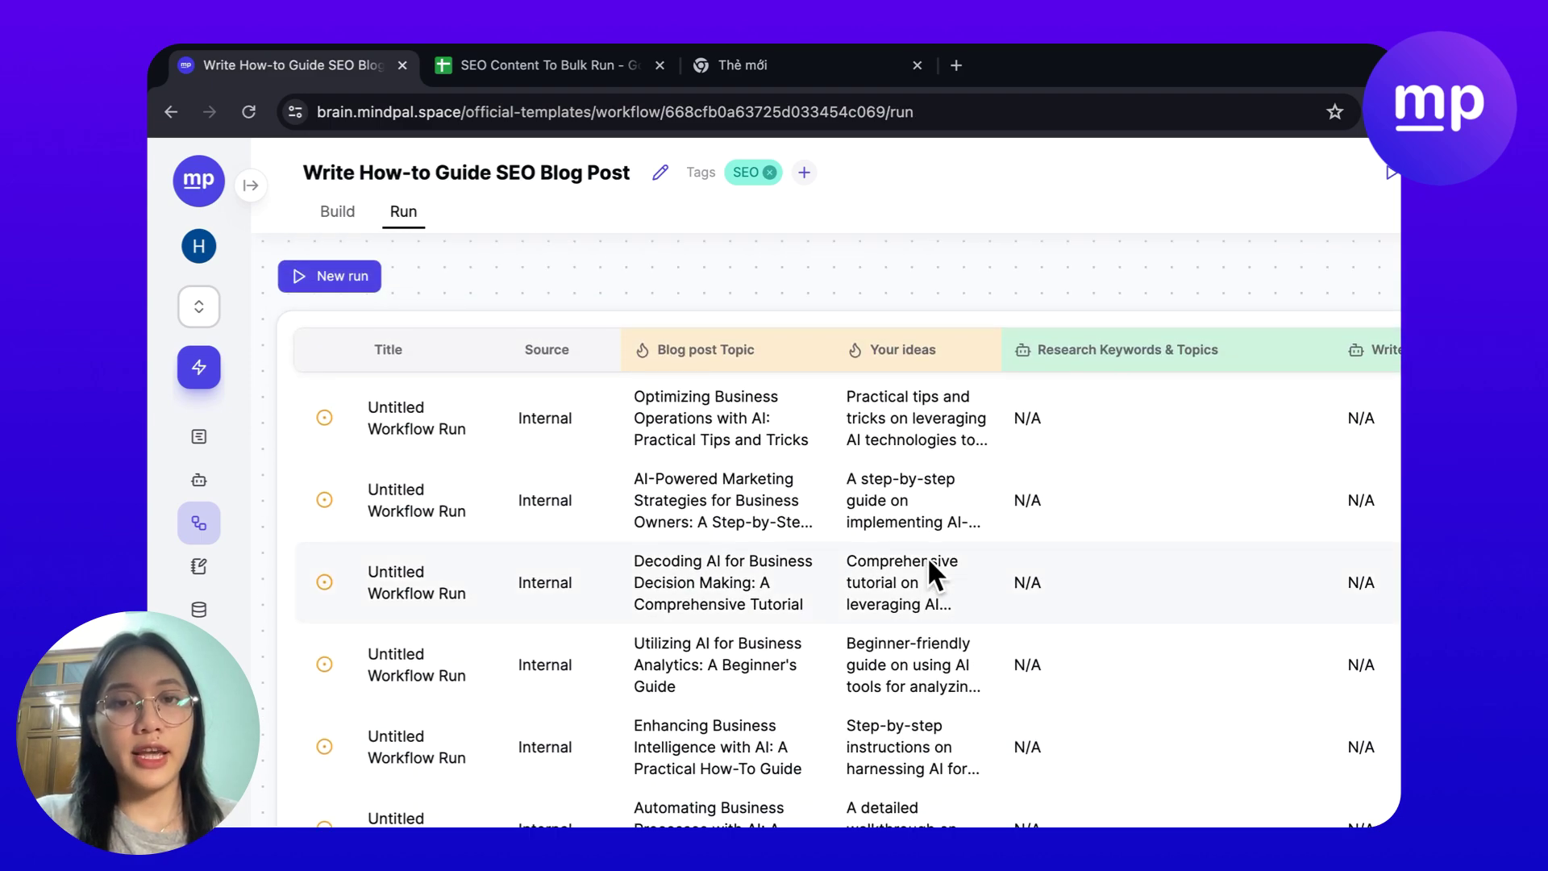
pyautogui.scroll(-5, 929, 561)
pyautogui.scroll(2, 888, 579)
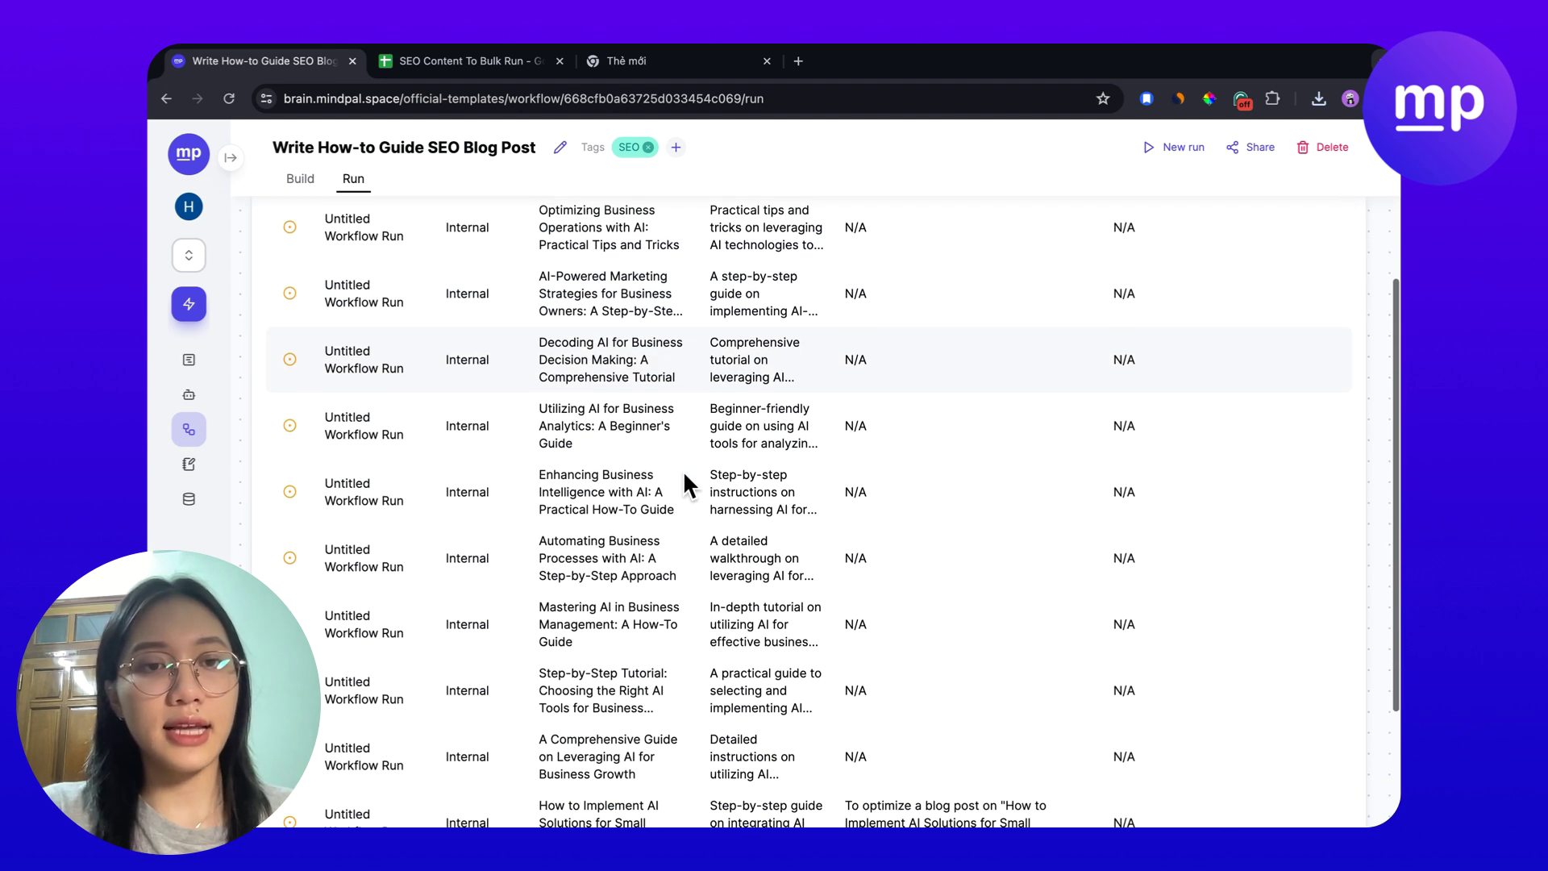
pyautogui.scroll(-1, 686, 476)
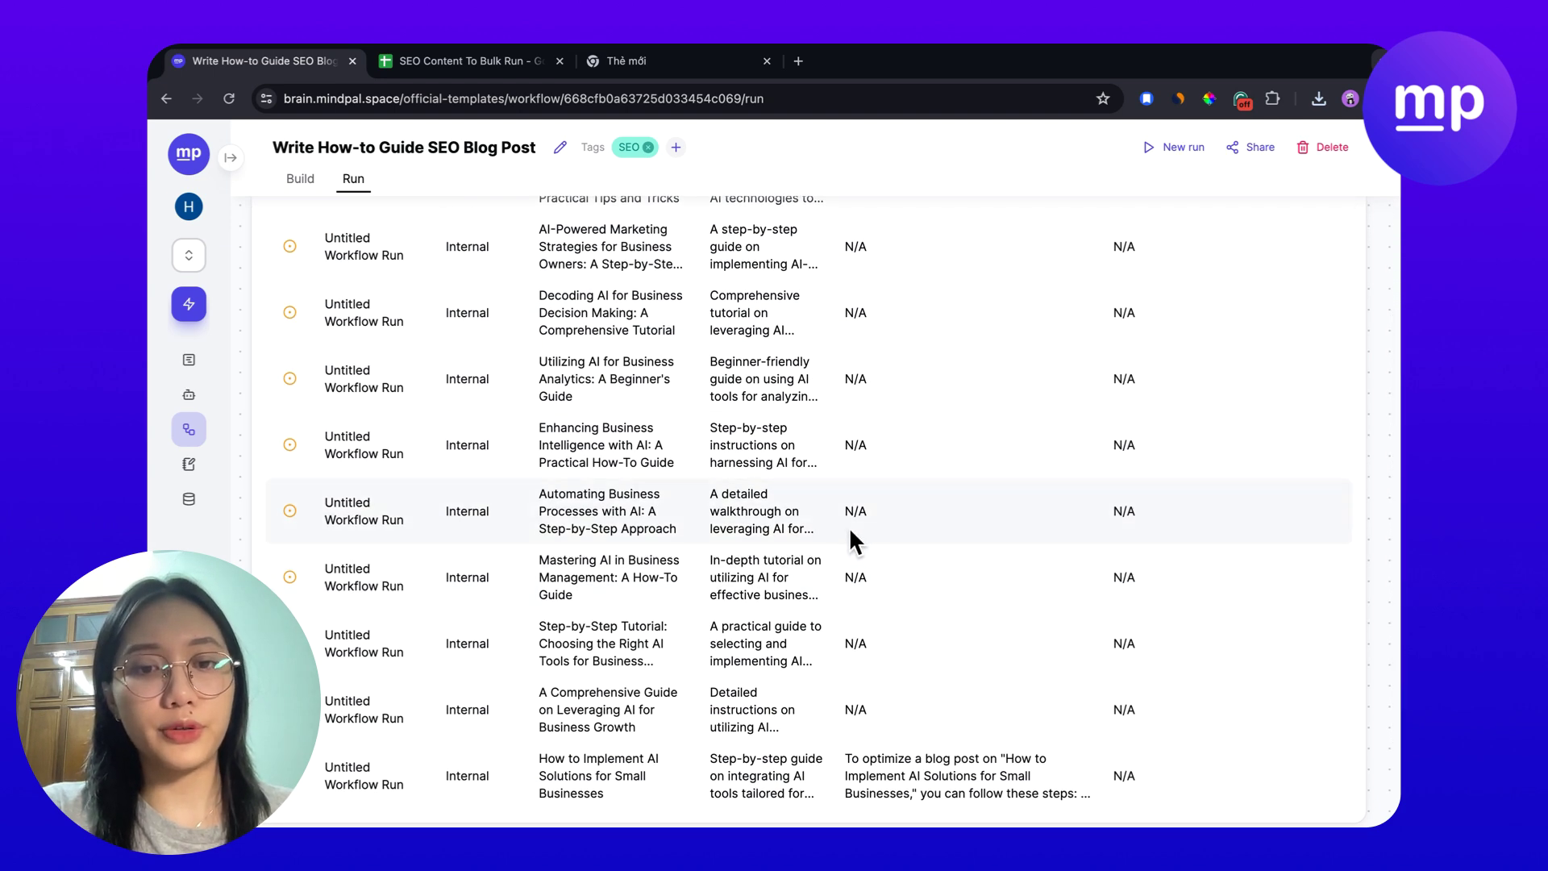
pyautogui.scroll(-2, 851, 532)
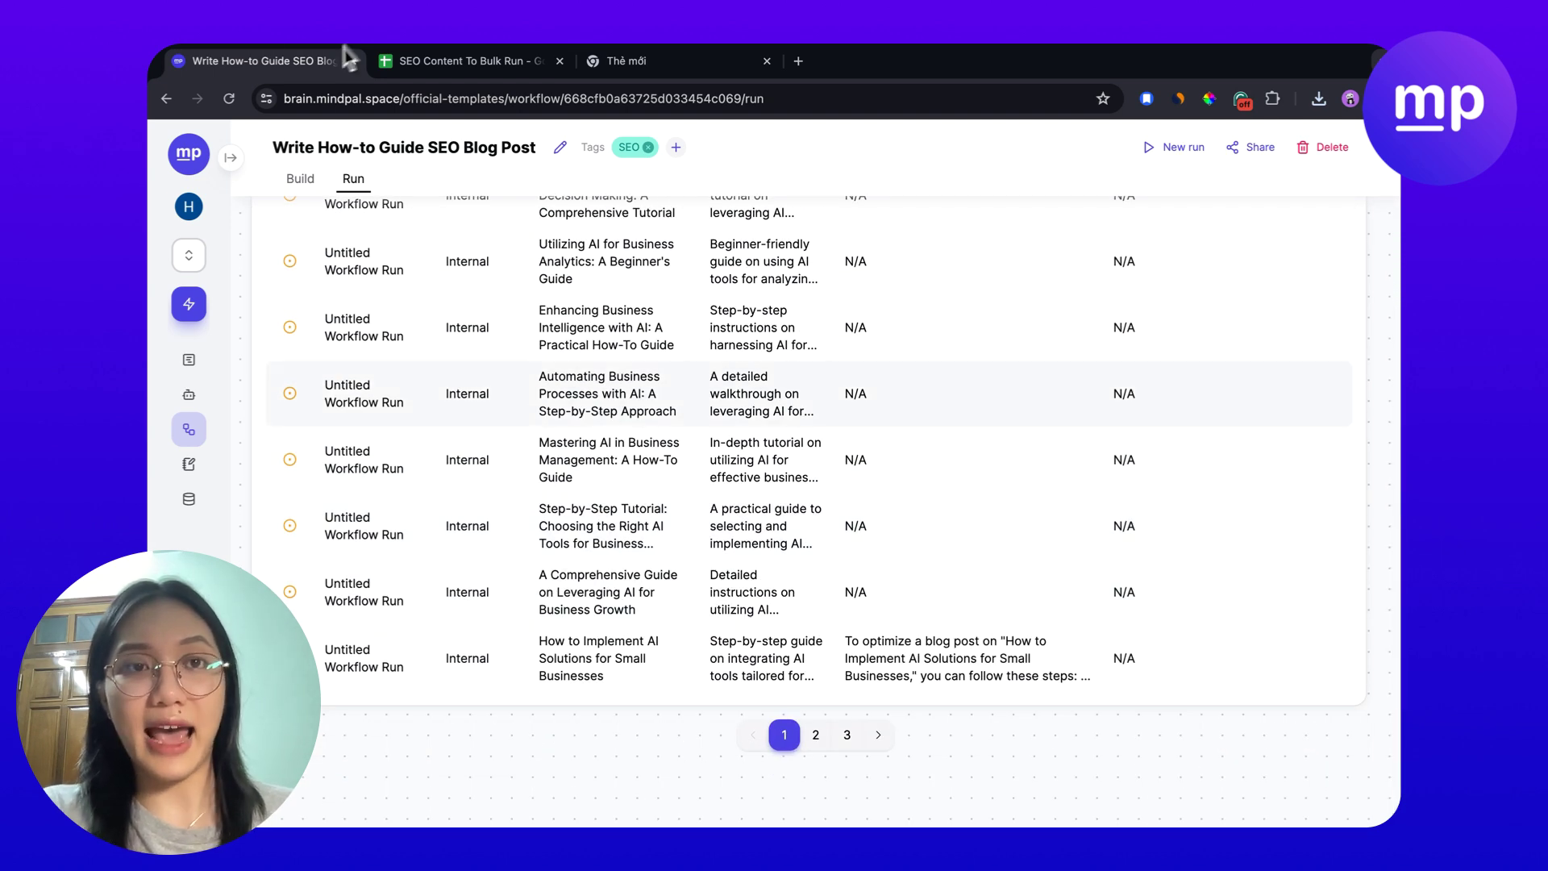
pyautogui.click(435, 61)
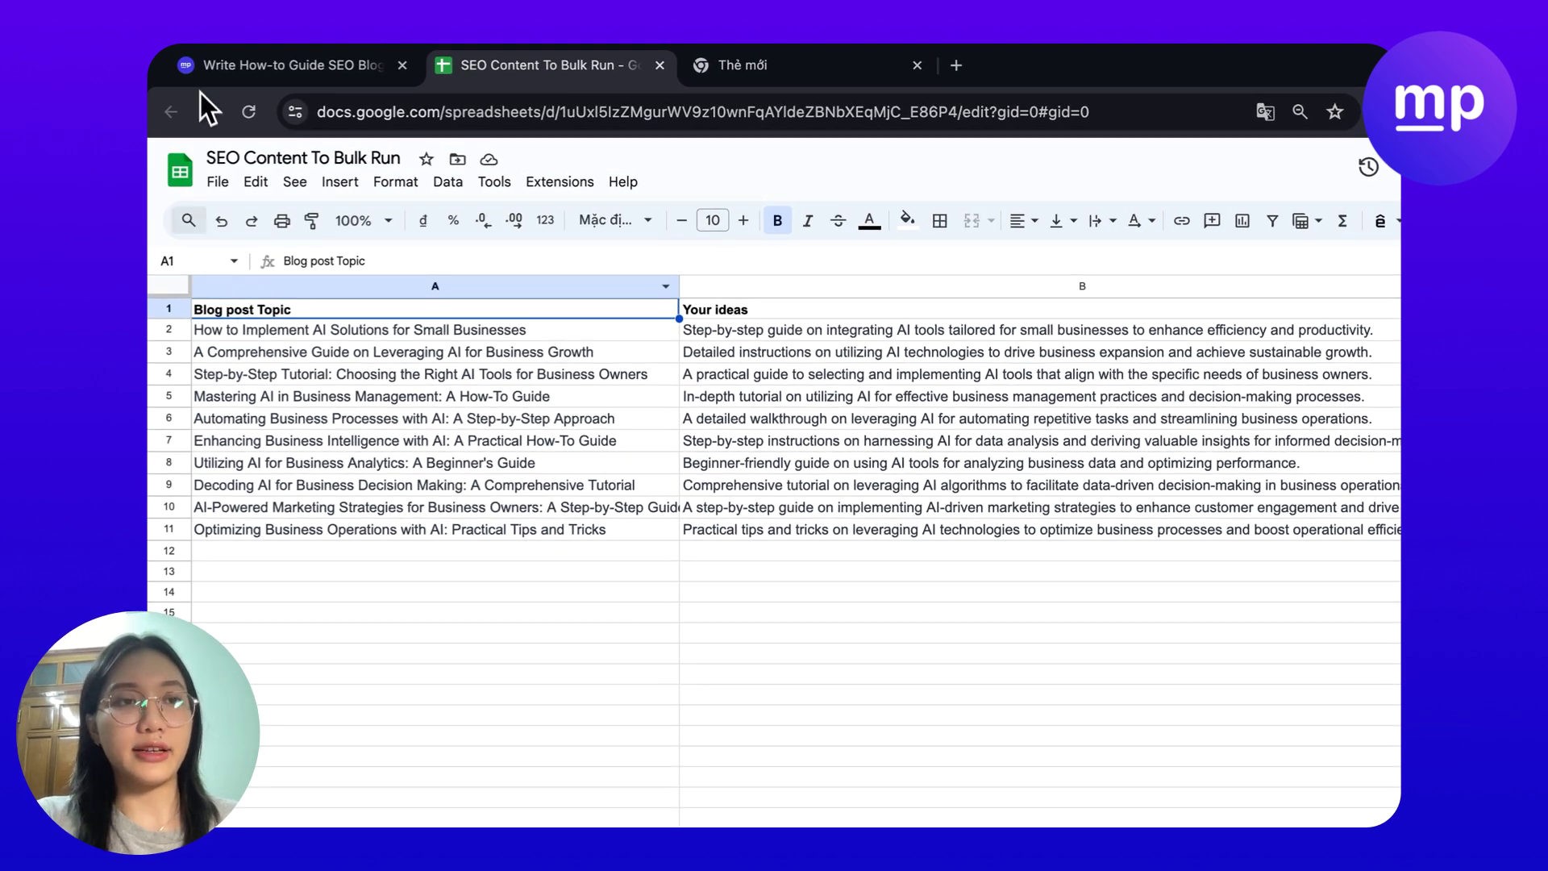
pyautogui.click(291, 66)
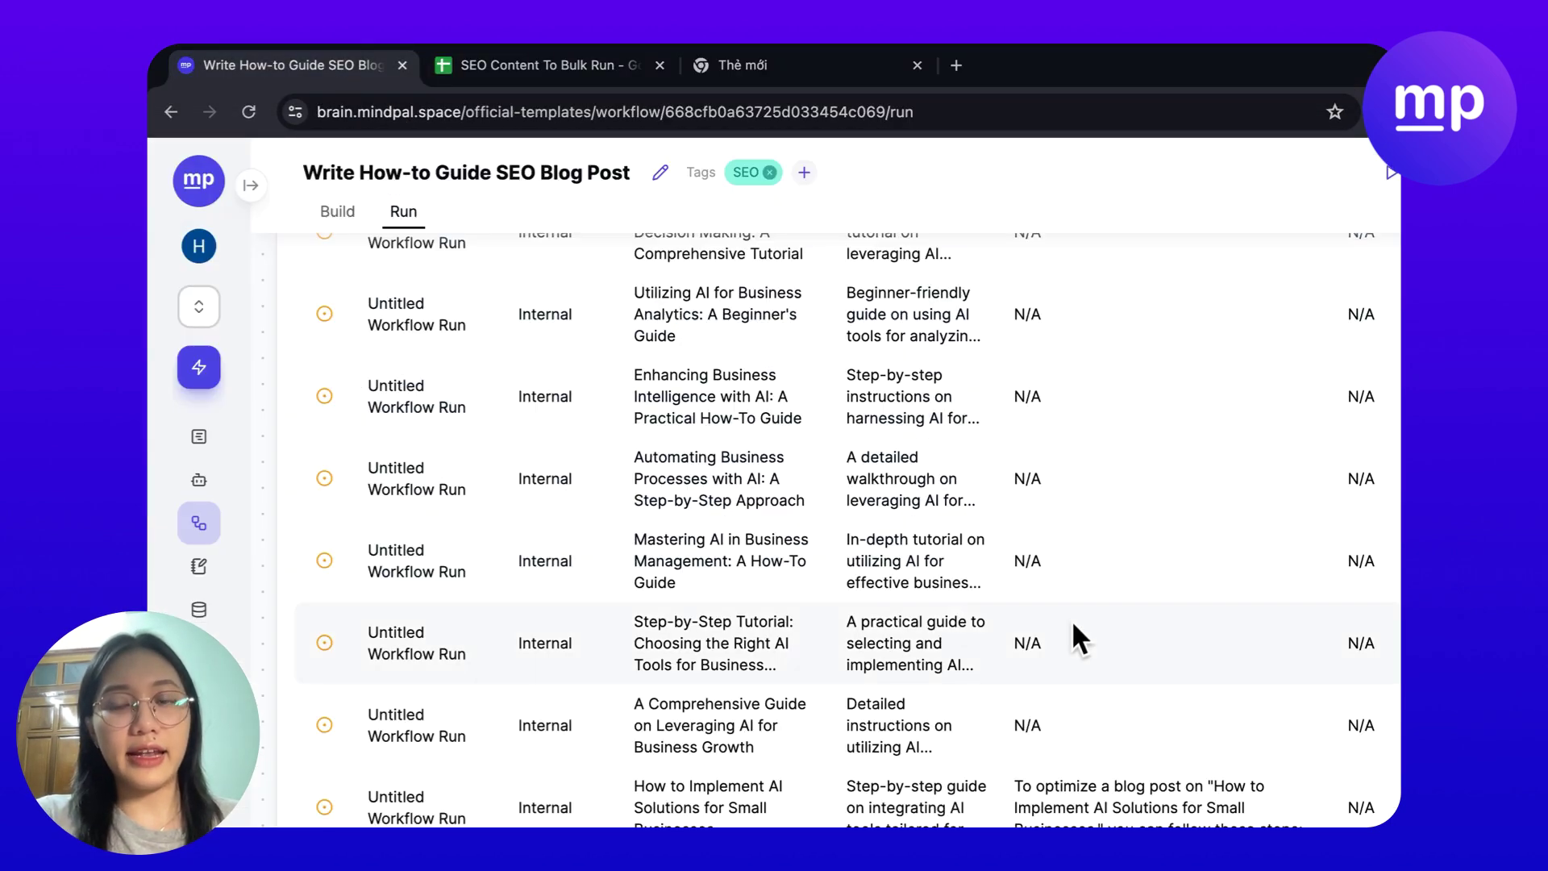
pyautogui.scroll(3, 1072, 619)
pyautogui.scroll(3, 924, 602)
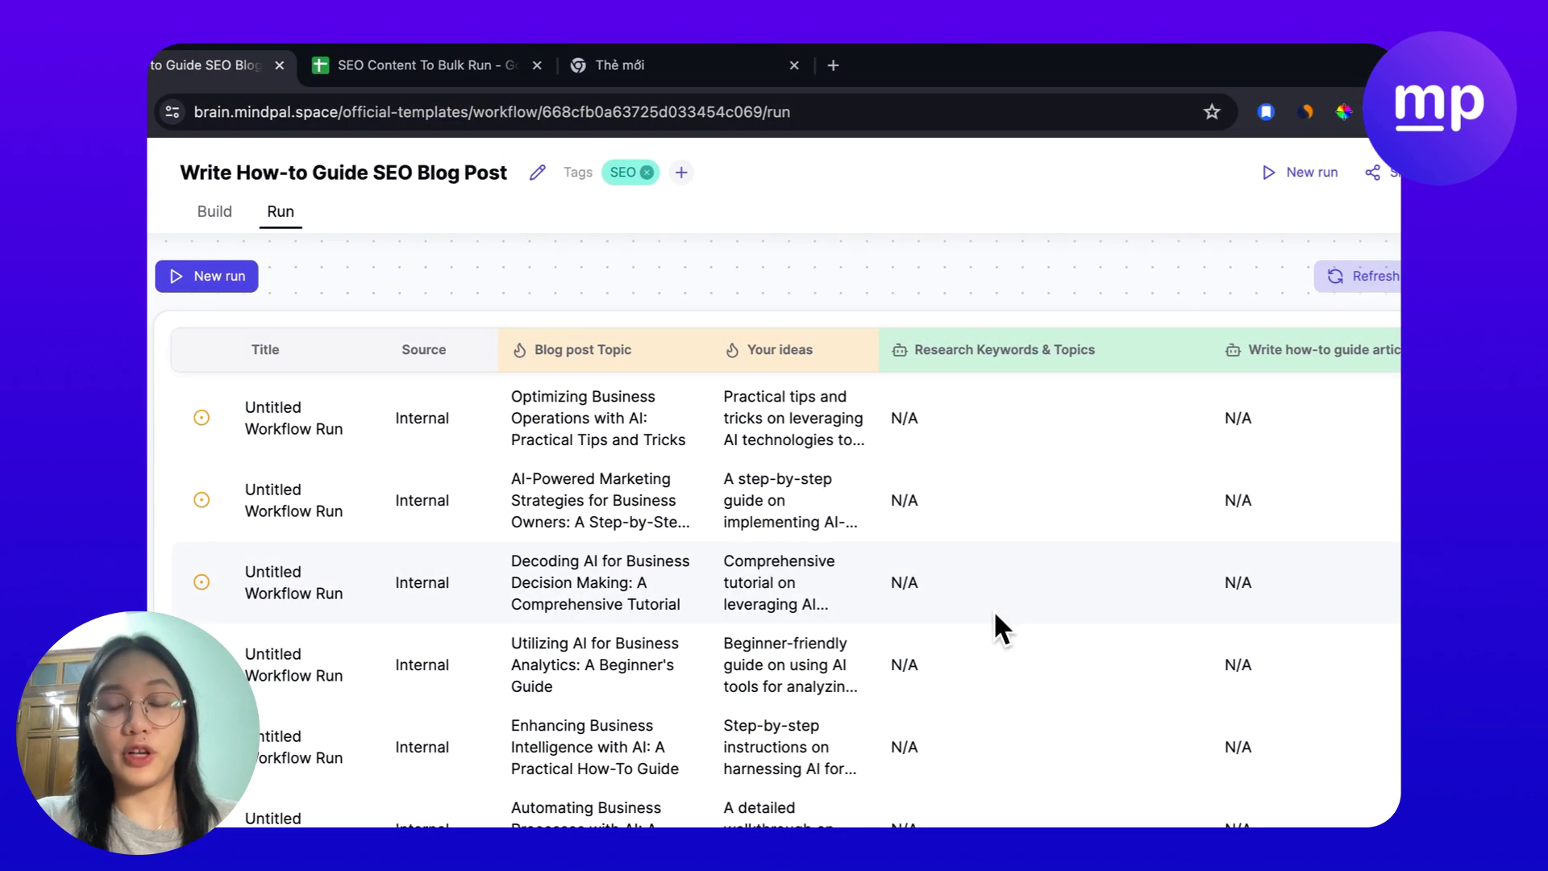
pyautogui.scroll(-5, 1074, 637)
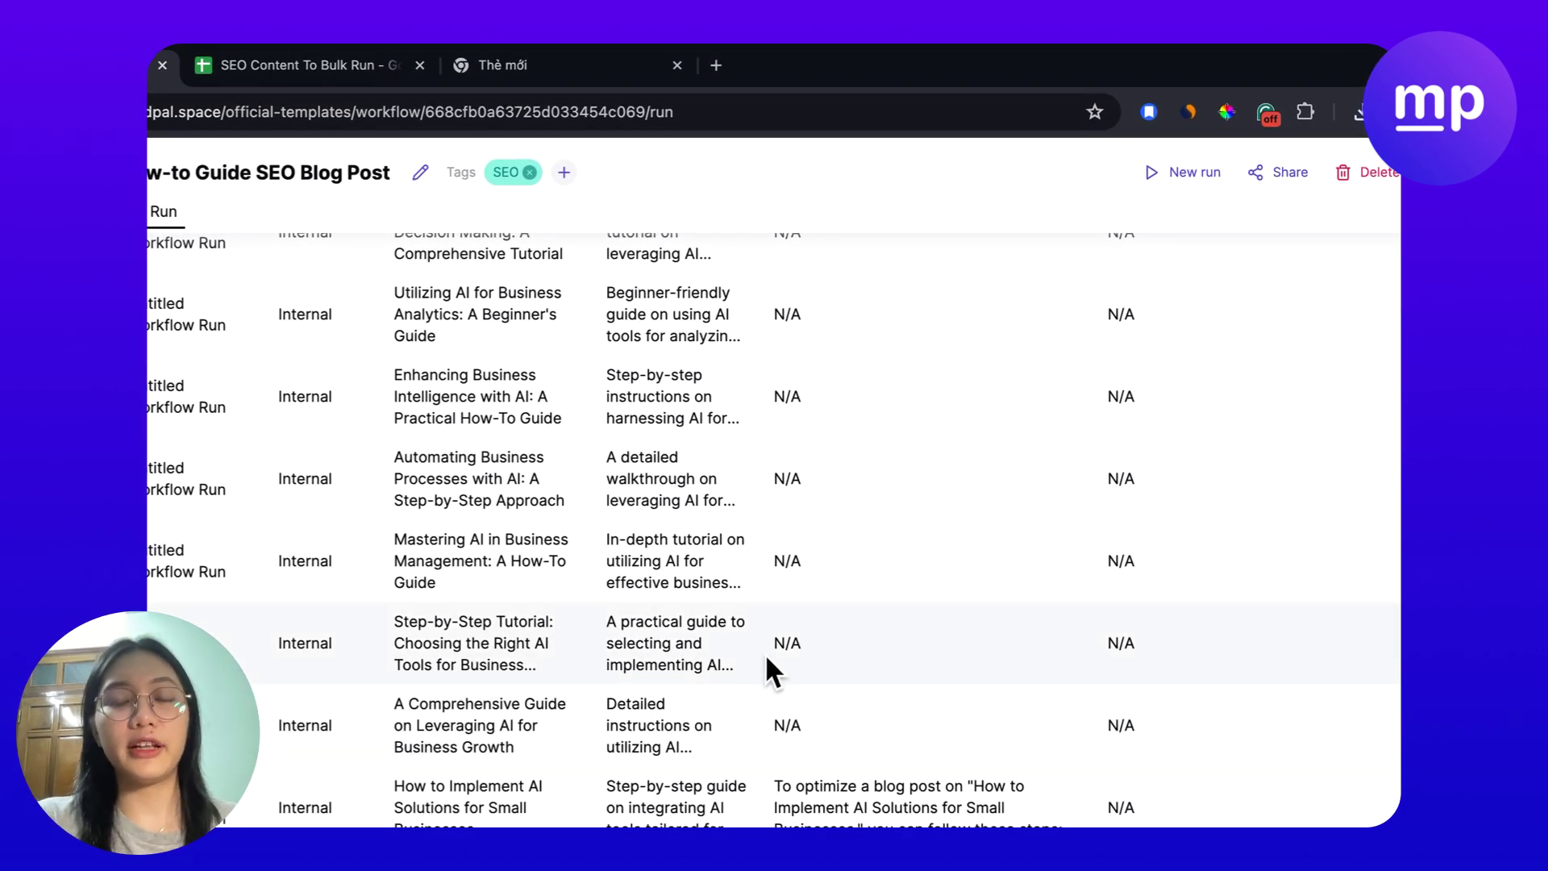
pyautogui.scroll(3, 811, 517)
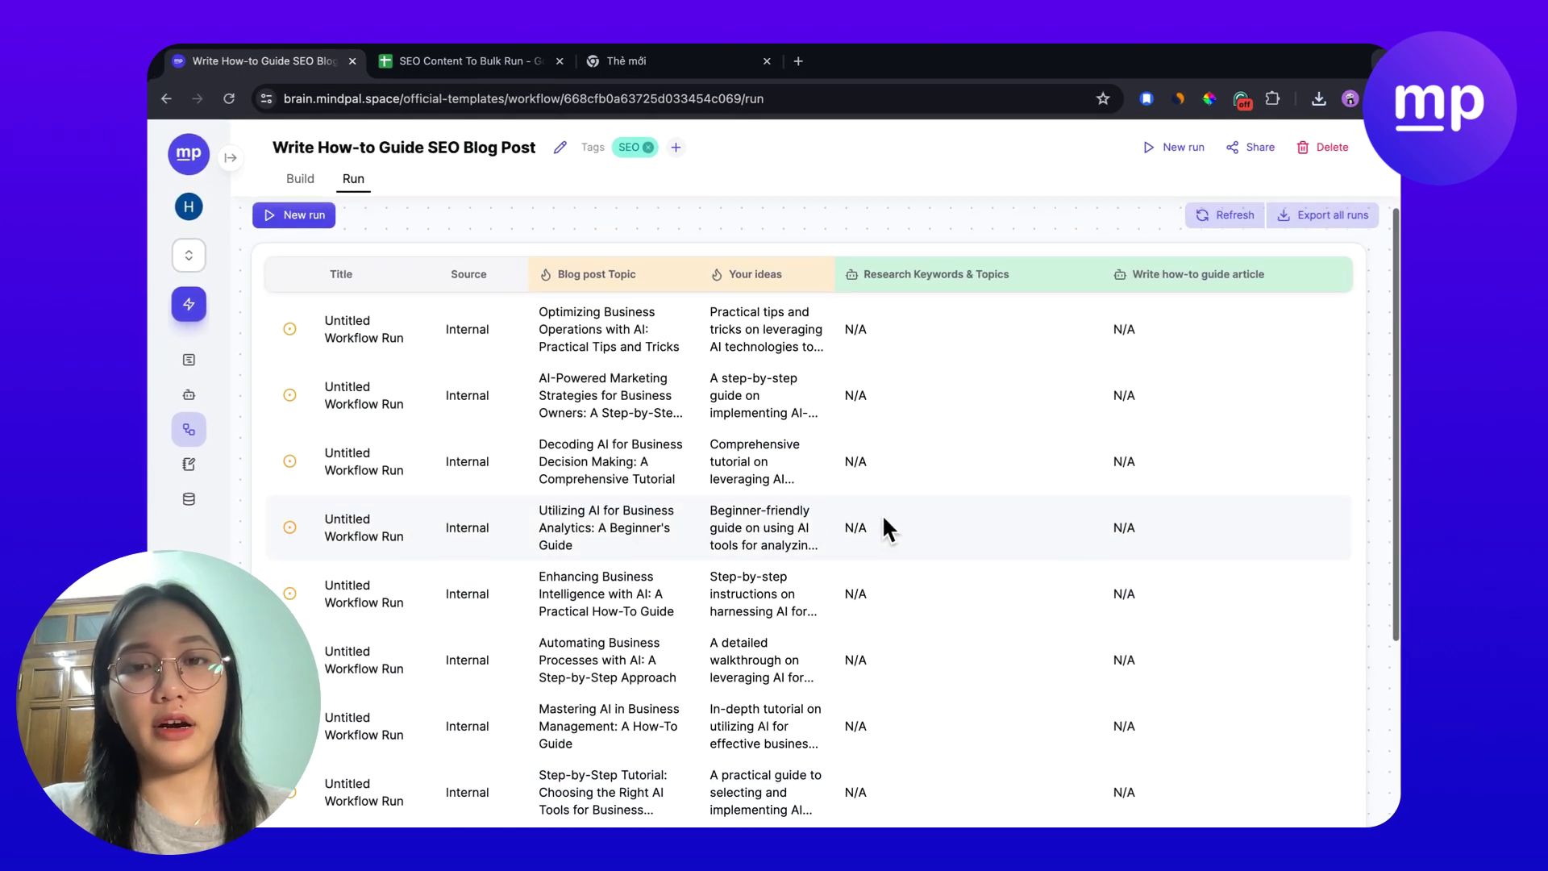
pyautogui.scroll(-3, 881, 527)
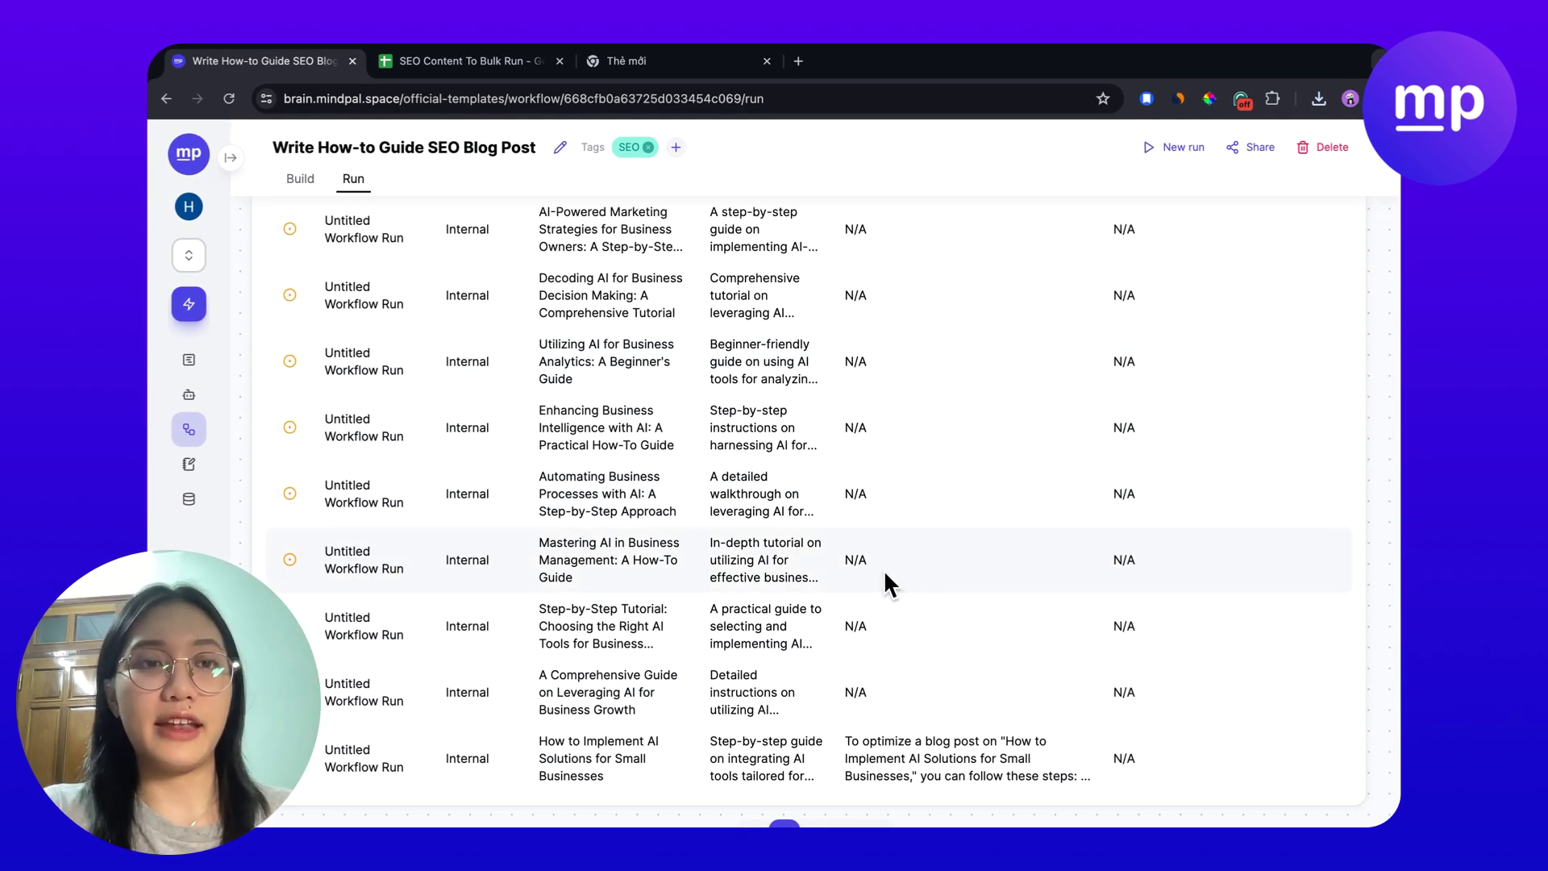
pyautogui.scroll(-2, 890, 550)
pyautogui.click(817, 731)
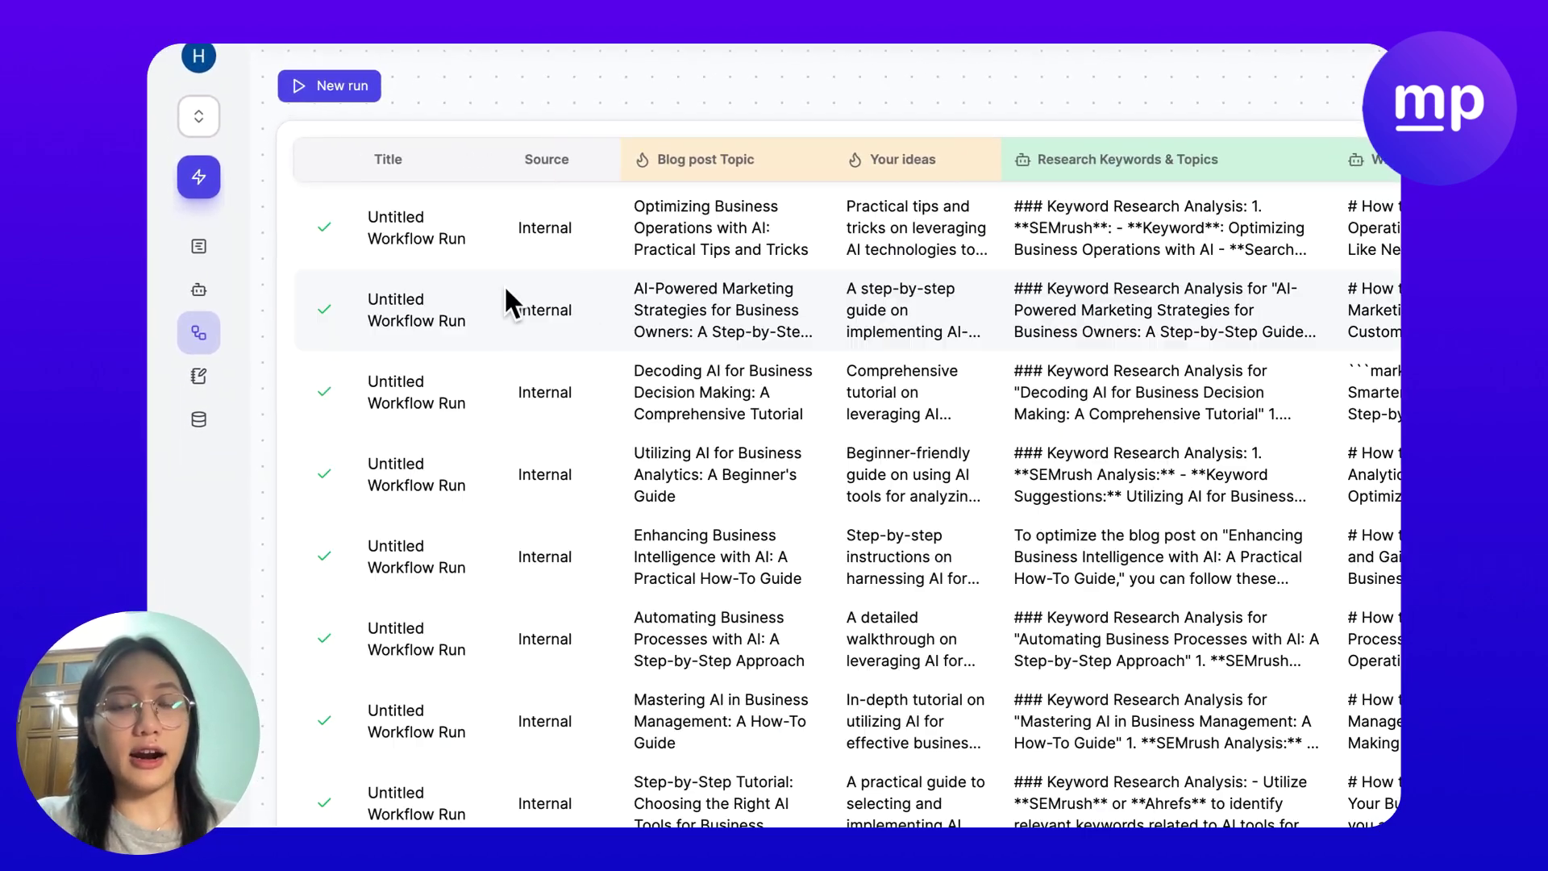
pyautogui.scroll(-3, 908, 377)
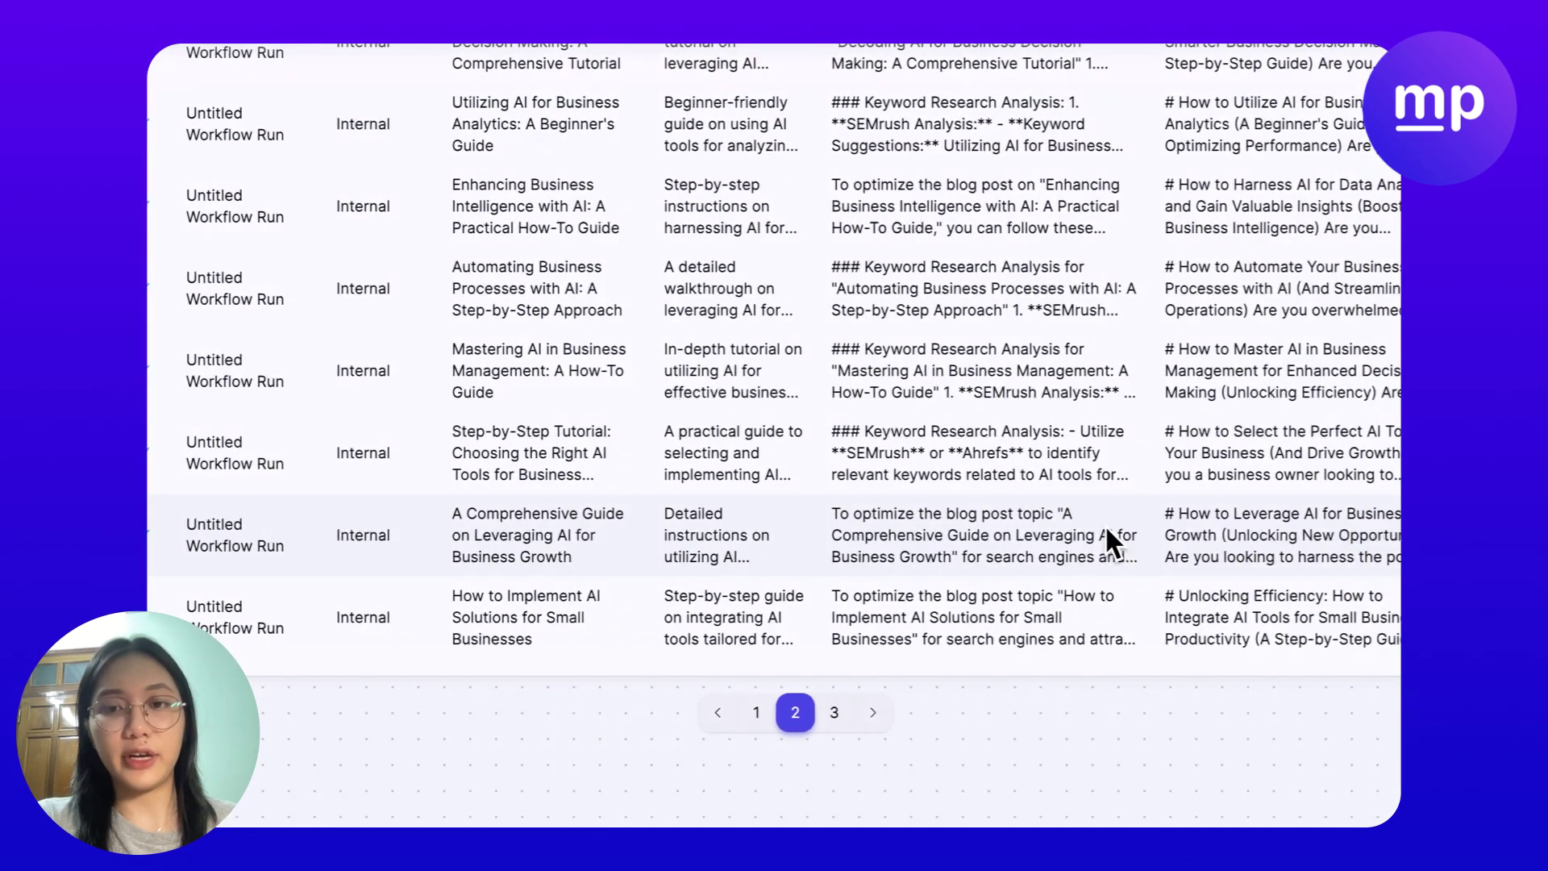
pyautogui.scroll(5, 780, 552)
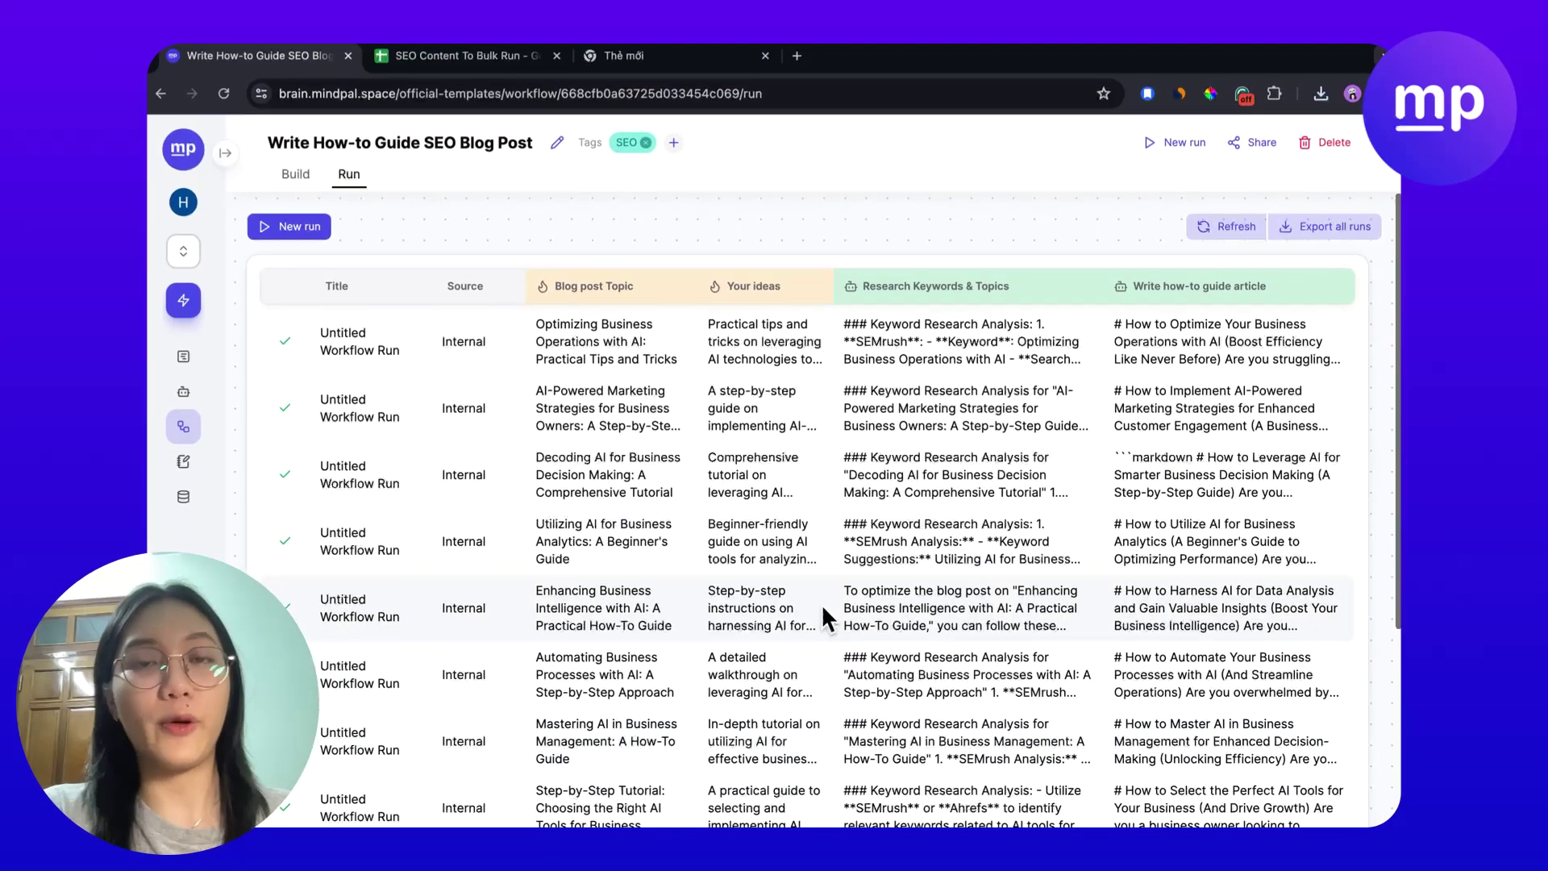
pyautogui.scroll(-1, 816, 604)
pyautogui.scroll(-3, 817, 605)
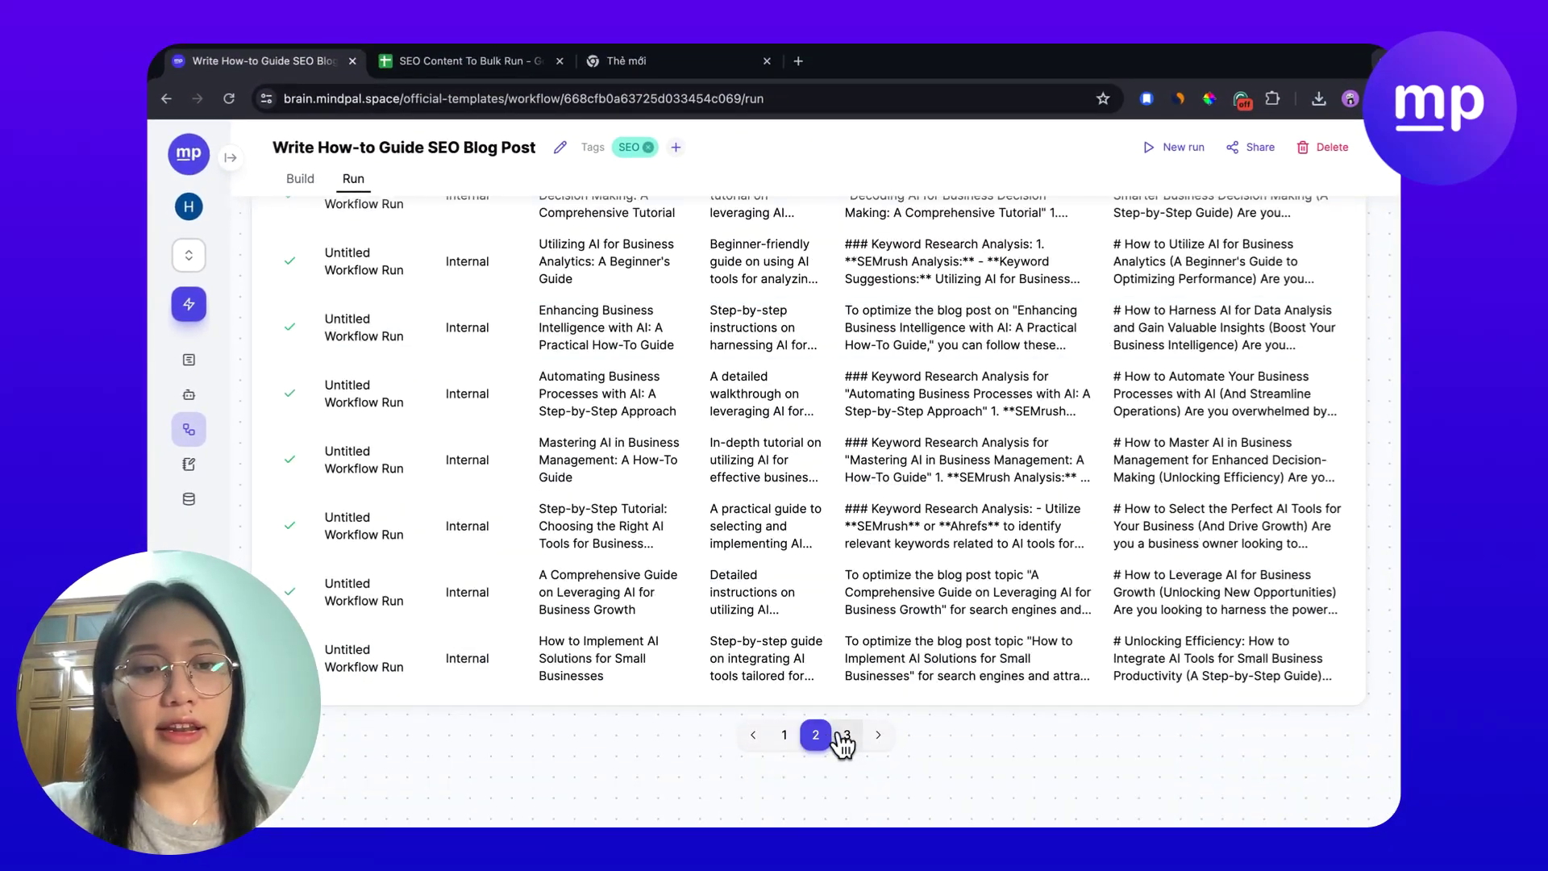
pyautogui.scroll(3, 520, 481)
pyautogui.scroll(2, 502, 469)
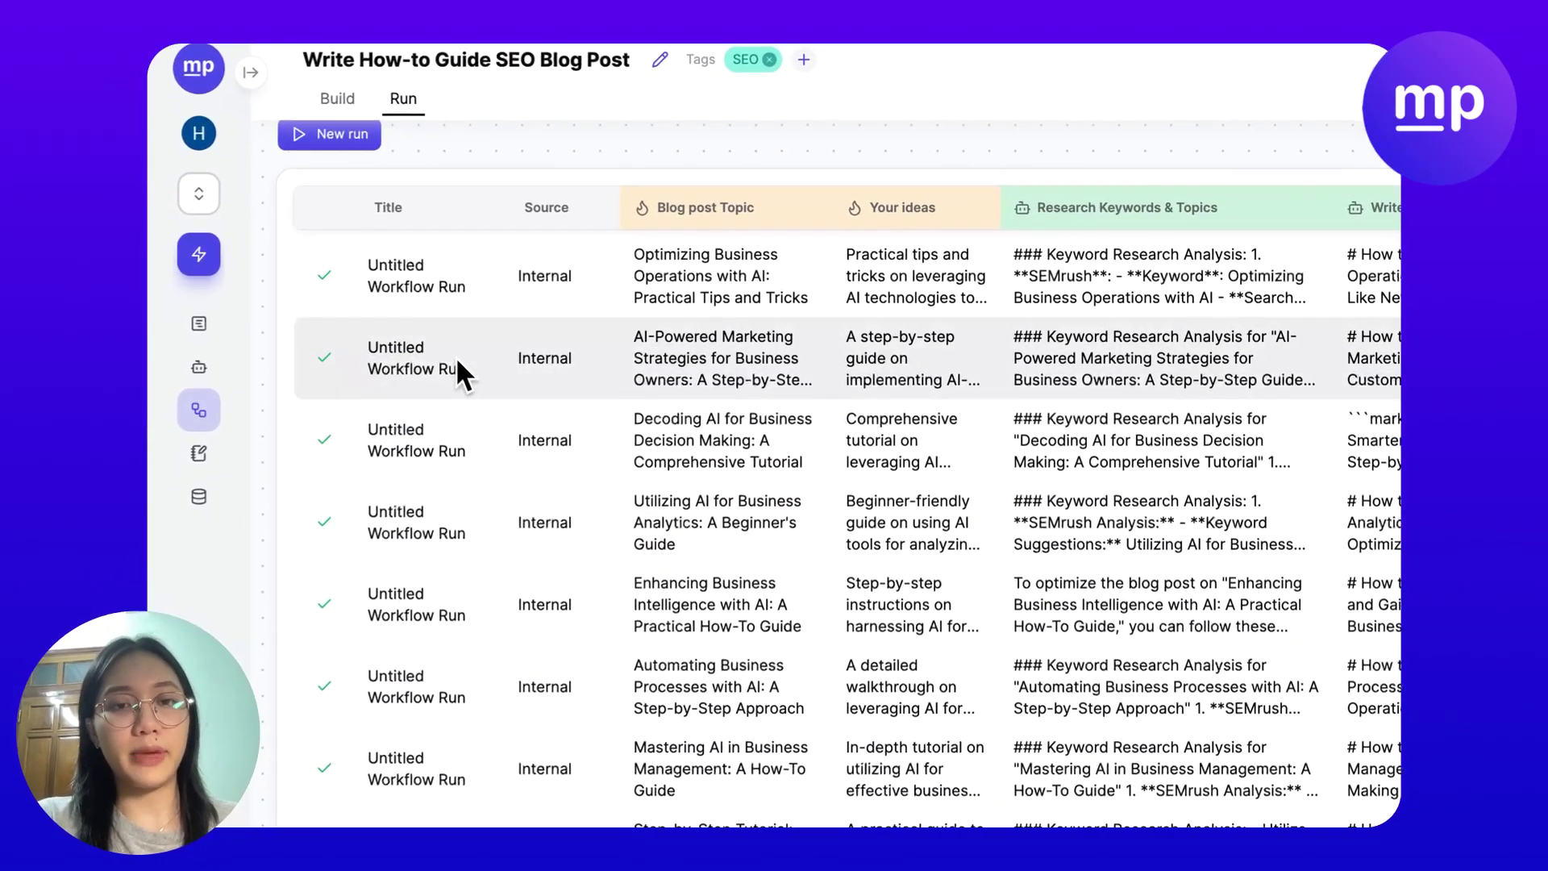
# Expand the AI-Powered Marketing Strategies run's keyword research and how-to article outputs
pyautogui.click(456, 356)
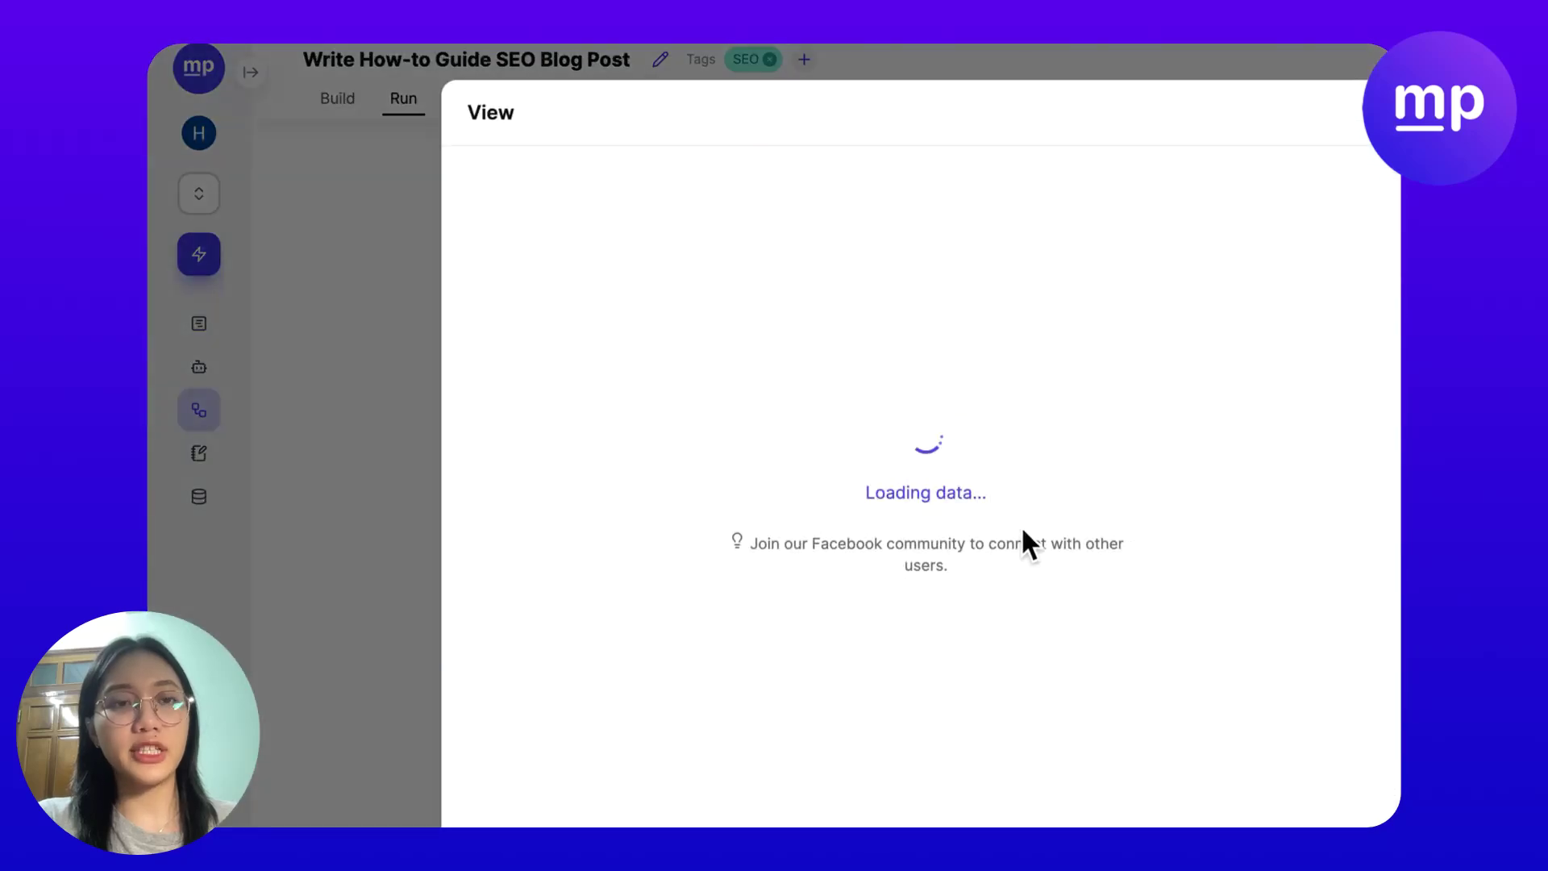
pyautogui.click(908, 612)
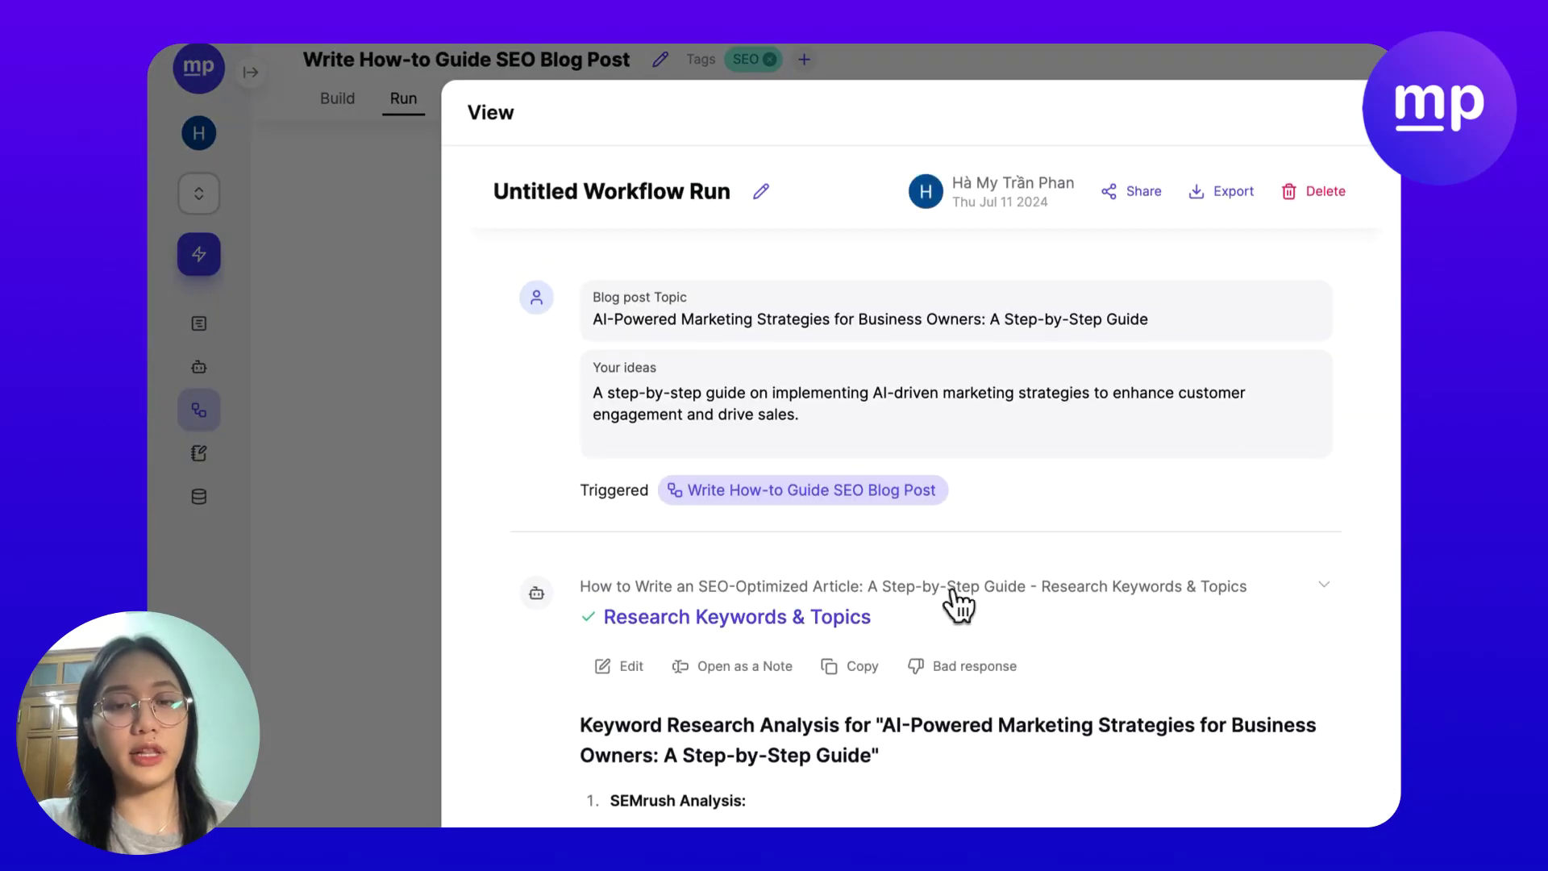
pyautogui.scroll(-3, 1043, 582)
pyautogui.scroll(-2, 988, 588)
pyautogui.scroll(-3, 902, 569)
pyautogui.scroll(4, 900, 568)
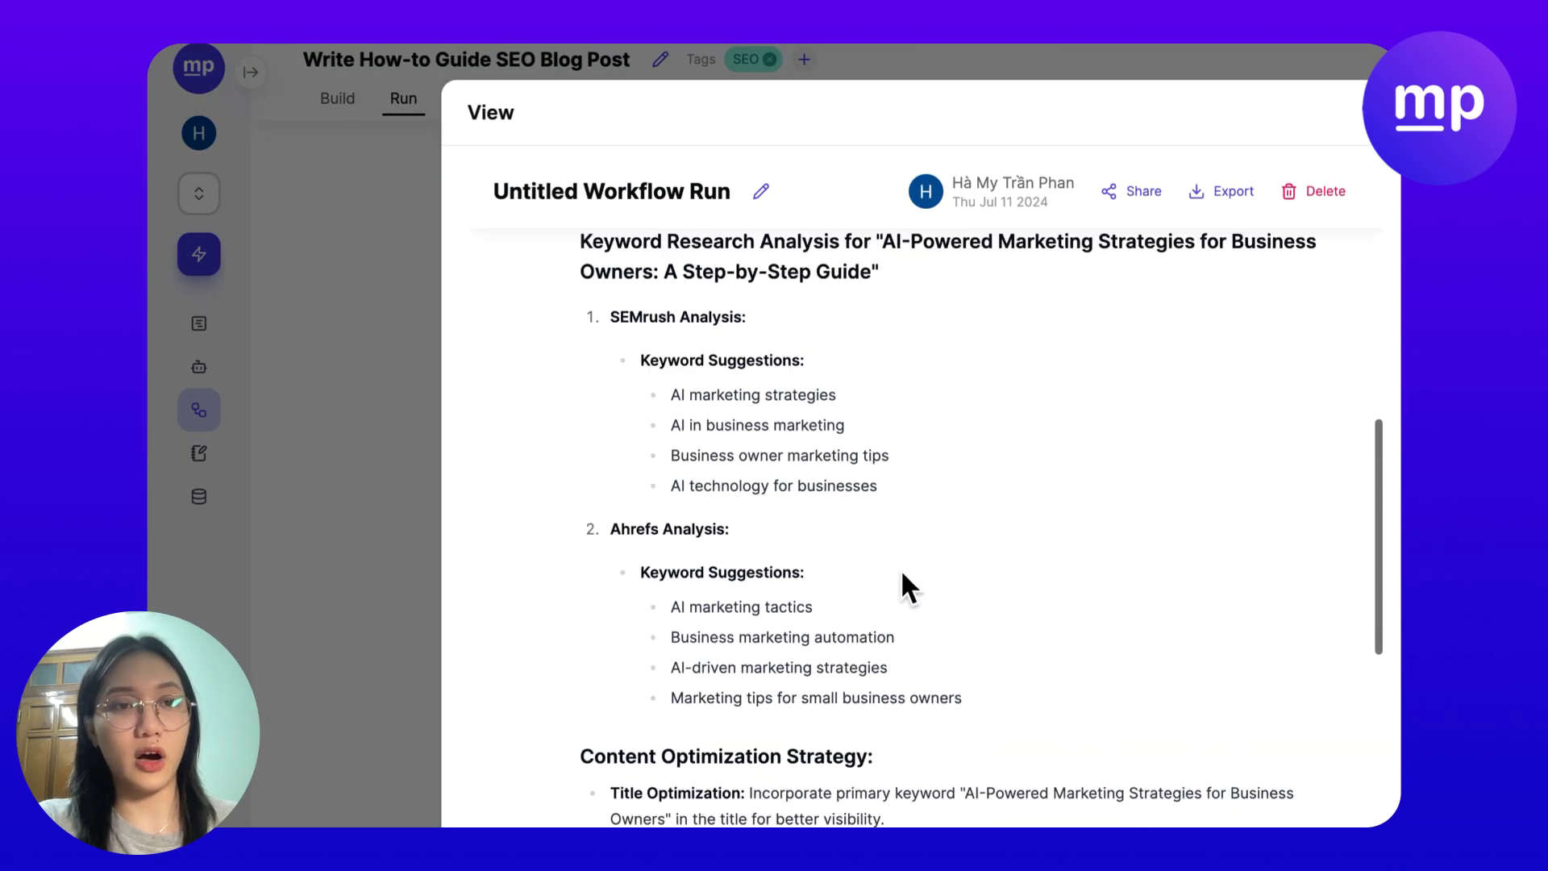
pyautogui.scroll(1, 900, 569)
pyautogui.scroll(-4, 901, 569)
pyautogui.click(834, 695)
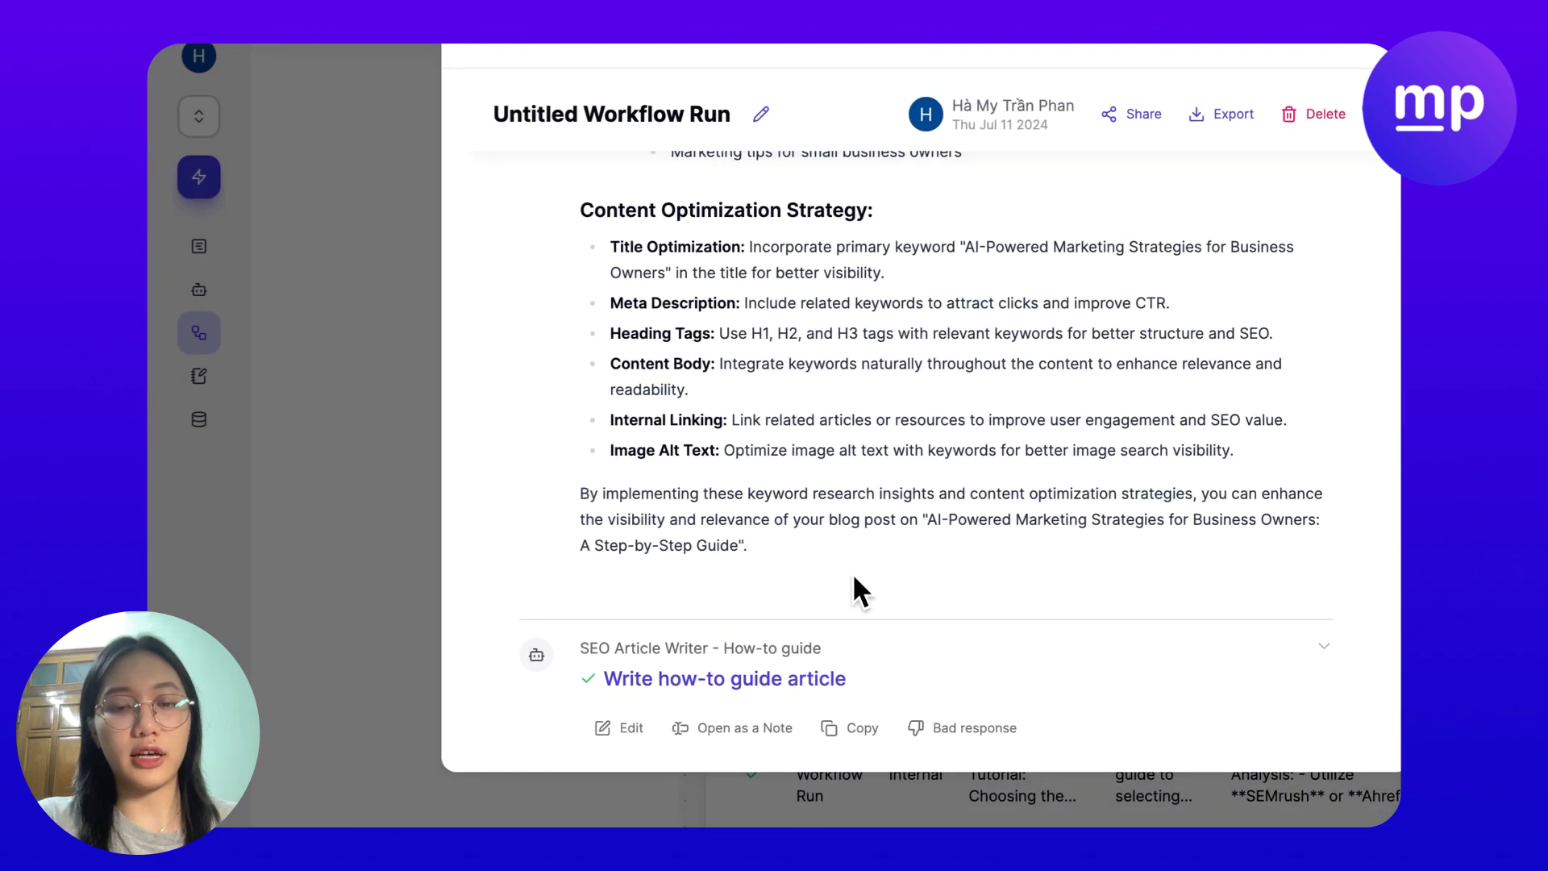
pyautogui.scroll(-5, 852, 582)
pyautogui.scroll(-2, 978, 599)
pyautogui.scroll(5, 891, 510)
pyautogui.scroll(-3, 891, 509)
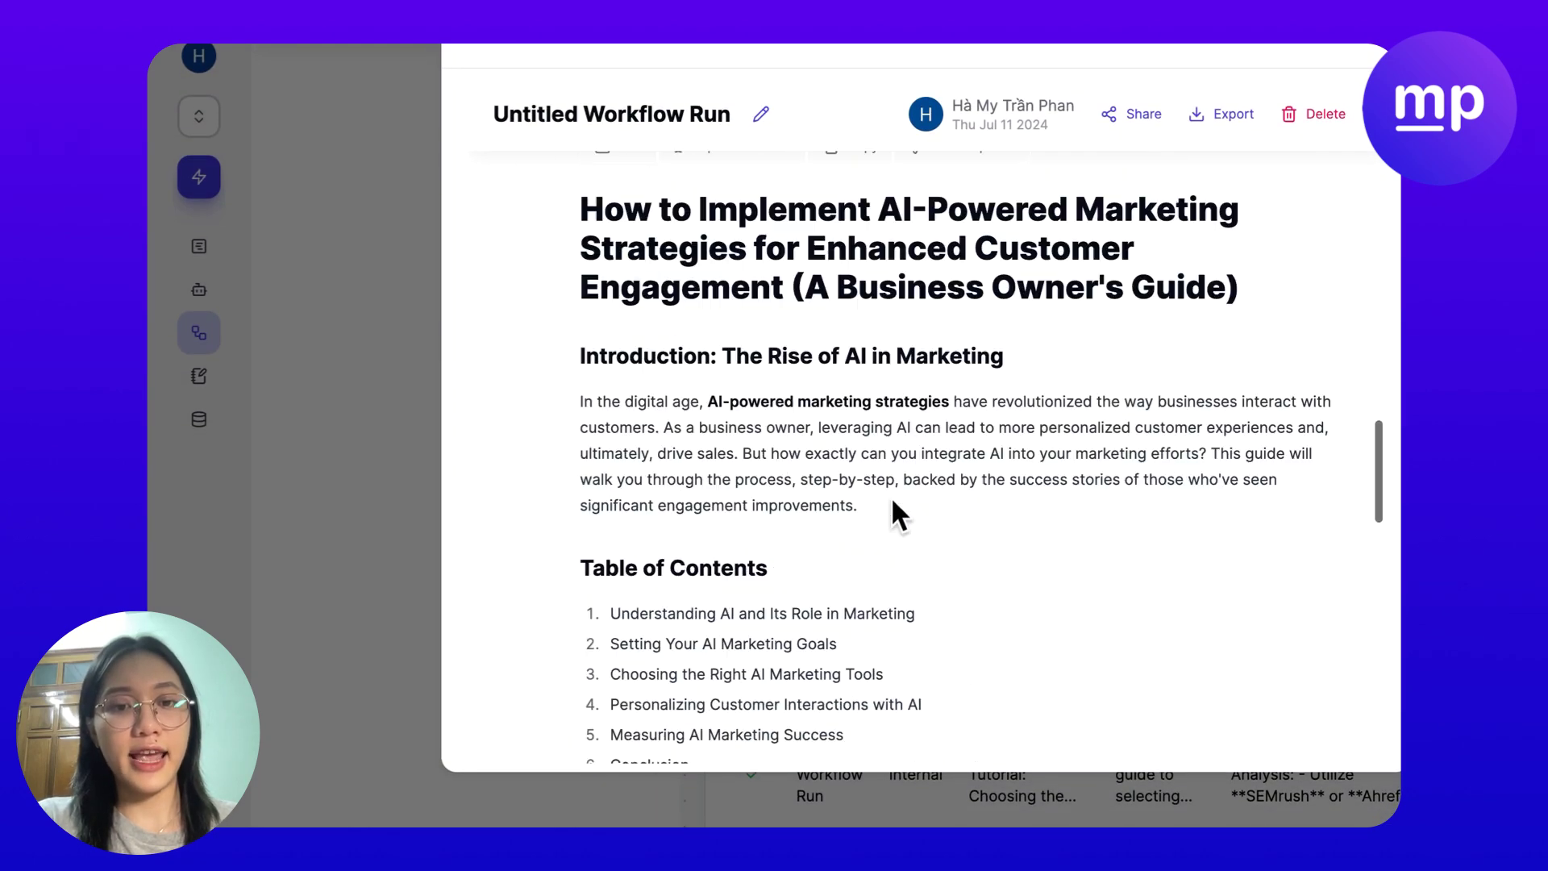
pyautogui.scroll(-2, 891, 510)
pyautogui.scroll(2, 894, 497)
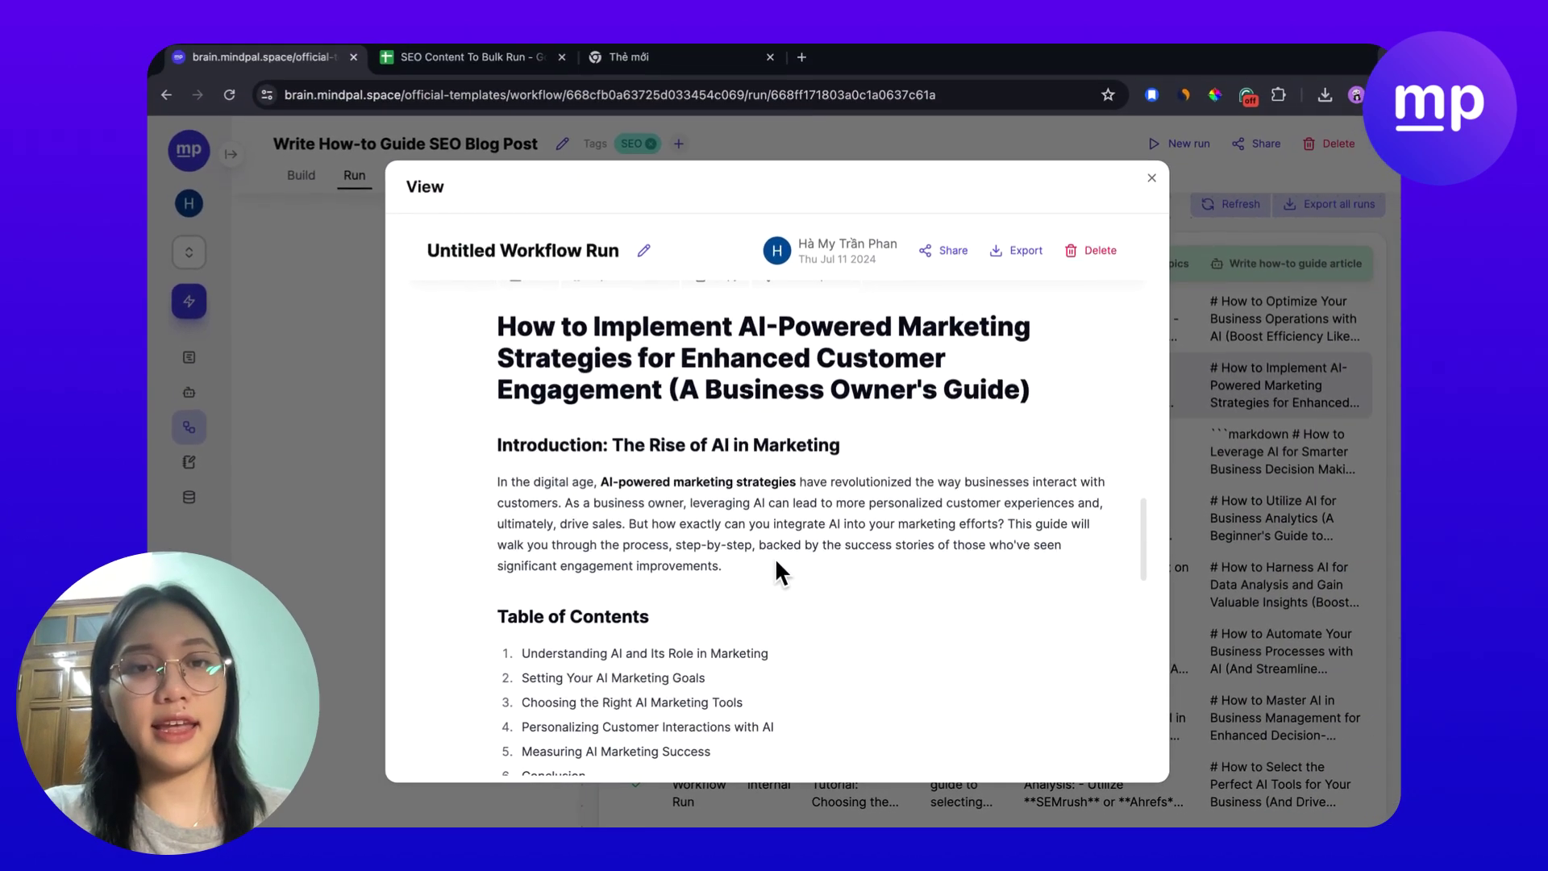
pyautogui.scroll(3, 775, 558)
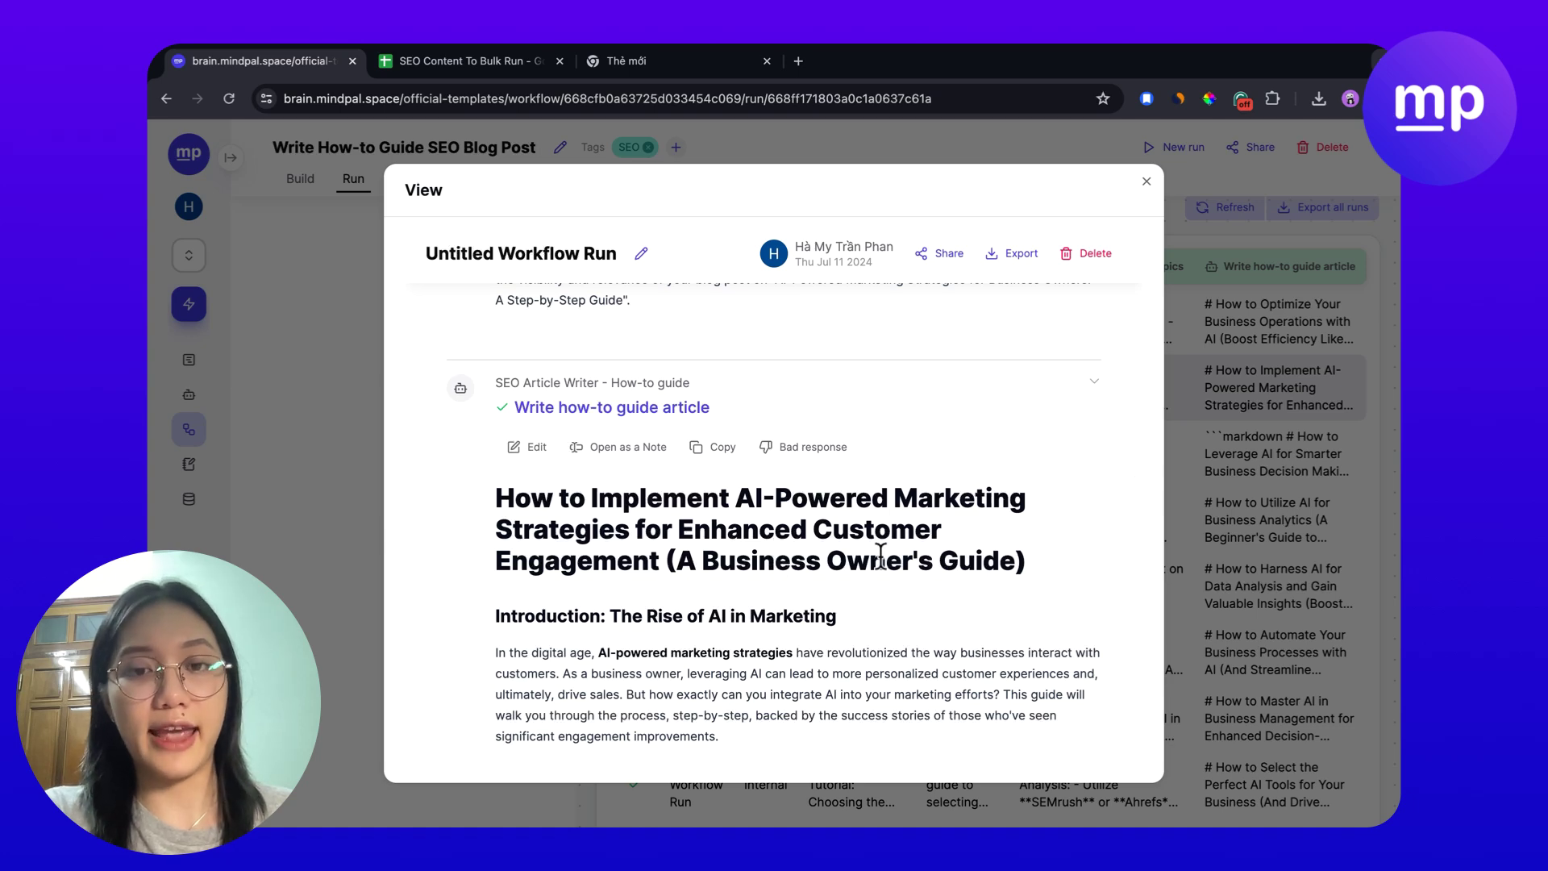
pyautogui.scroll(-3, 691, 539)
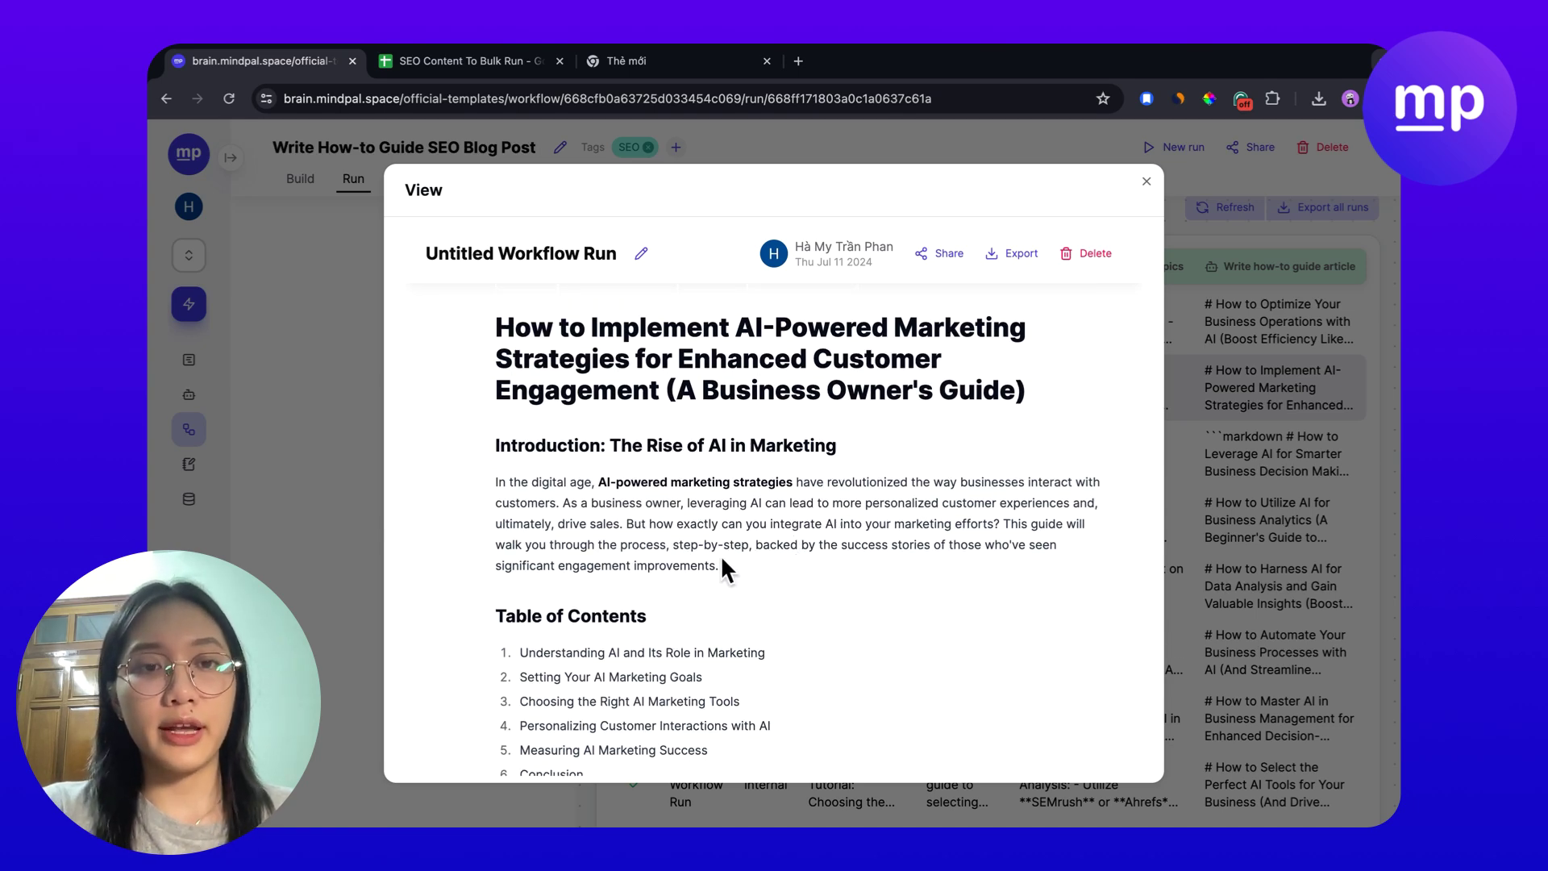
pyautogui.scroll(2, 720, 563)
pyautogui.scroll(-2, 720, 559)
pyautogui.scroll(-1, 722, 538)
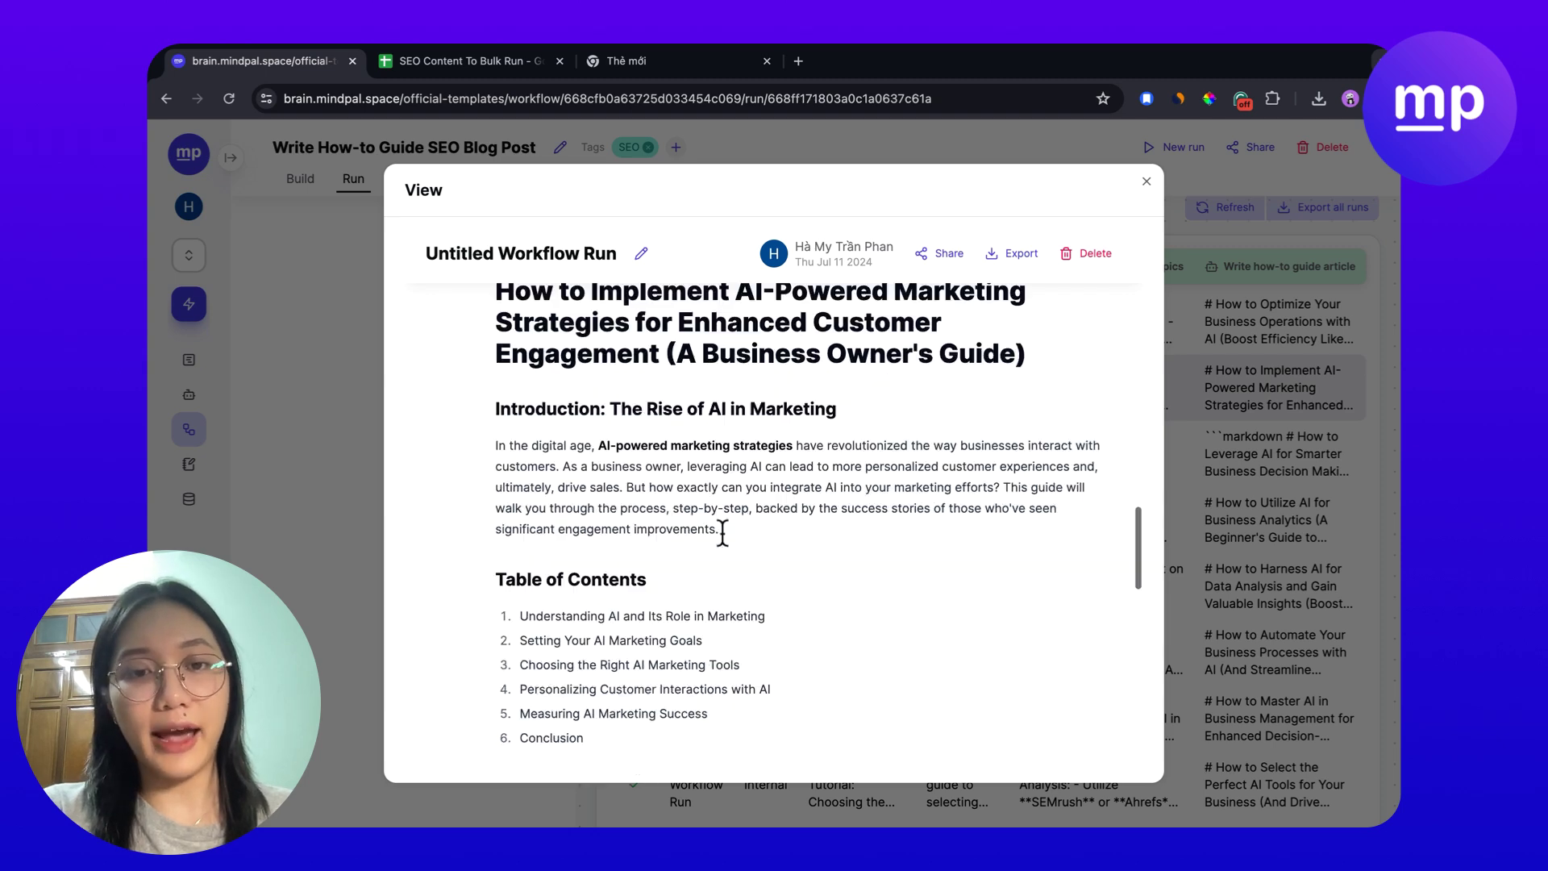
pyautogui.scroll(-2, 726, 532)
pyautogui.scroll(2, 726, 535)
pyautogui.scroll(-2, 723, 530)
pyautogui.scroll(-2, 786, 569)
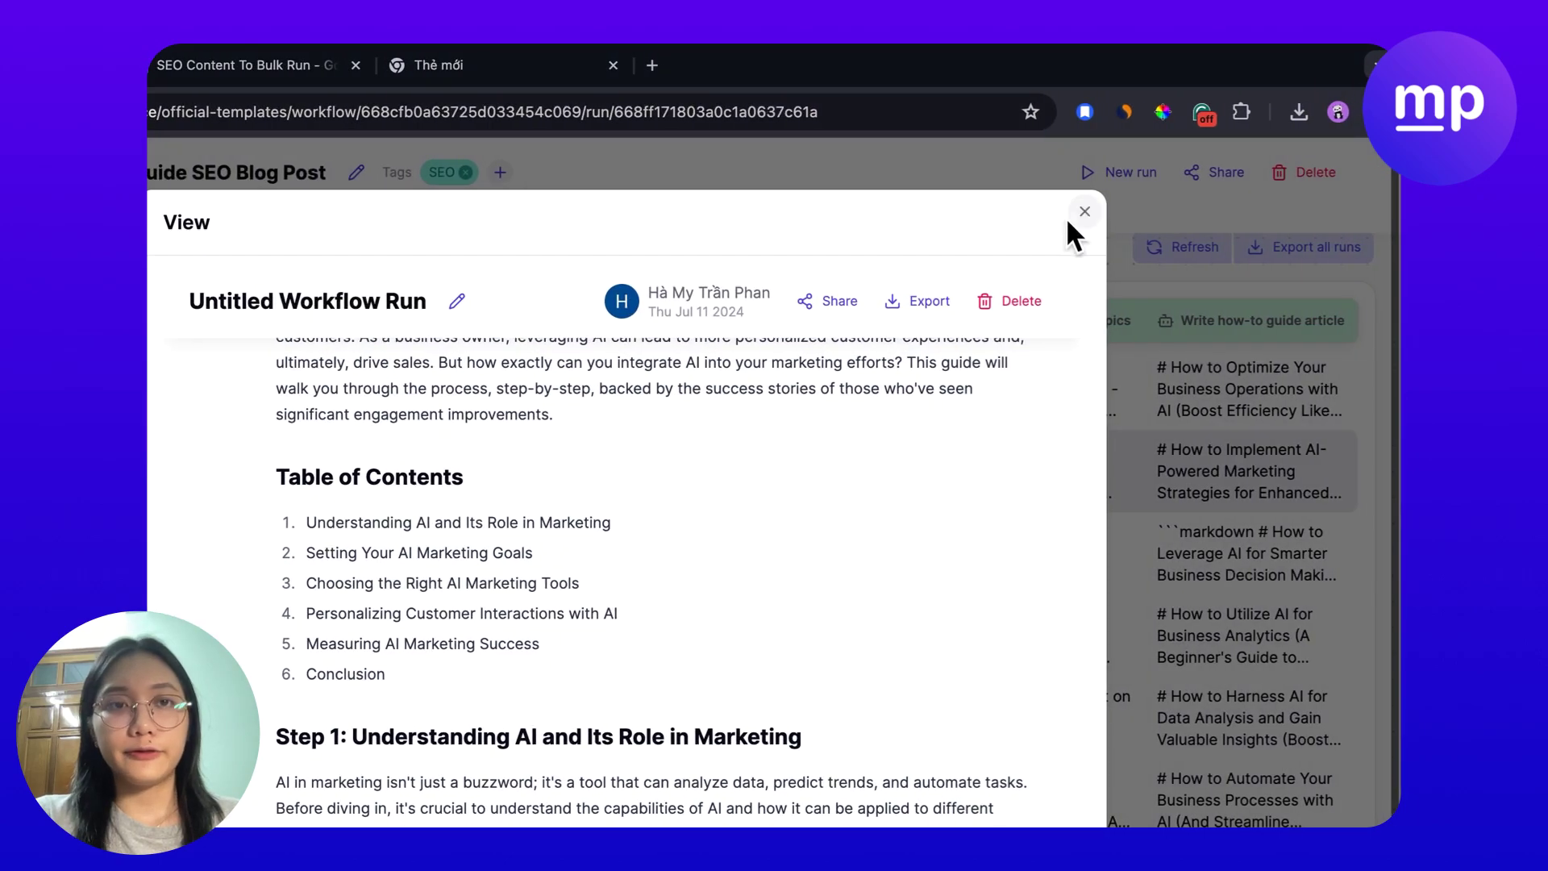
# Close the AI-Powered Marketing Strategies run's View panel
pyautogui.click(1087, 218)
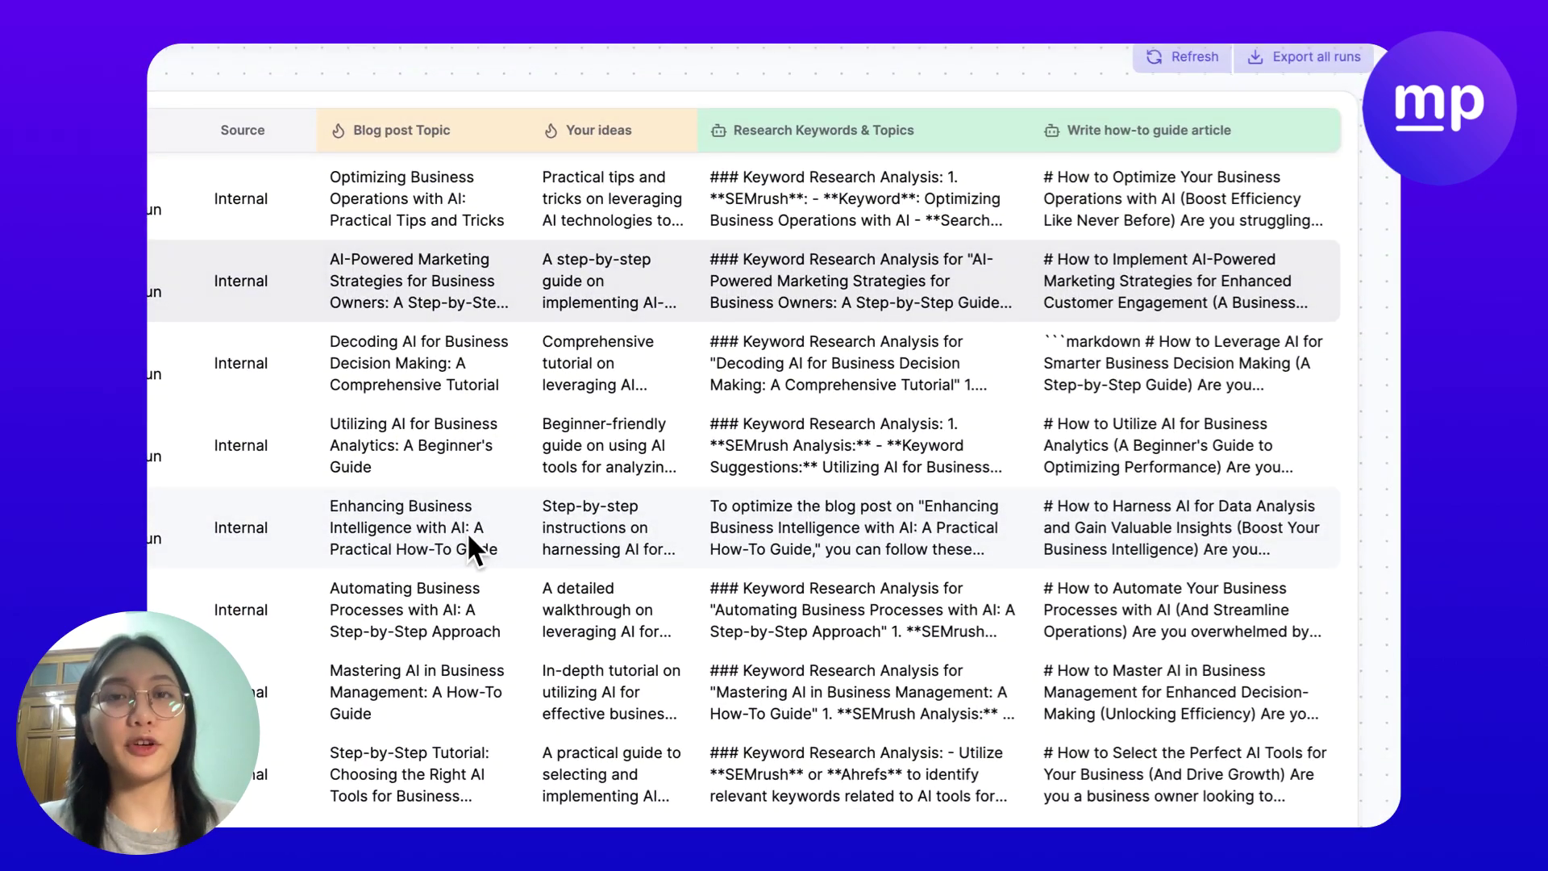